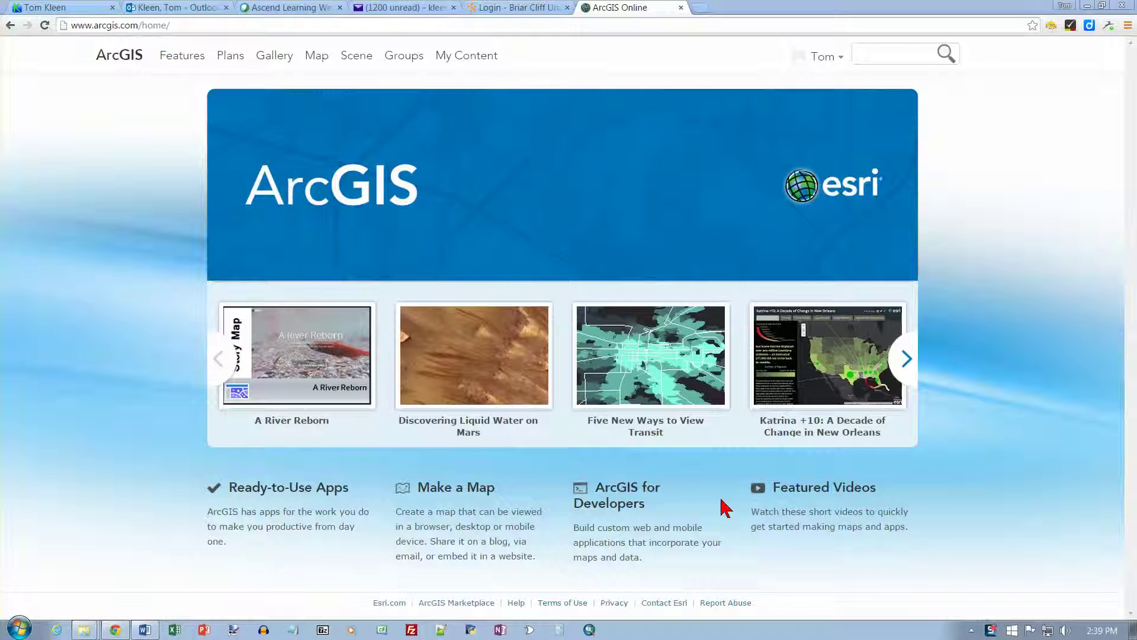
{"action": "left_click", "coordinate": [171, 26]}
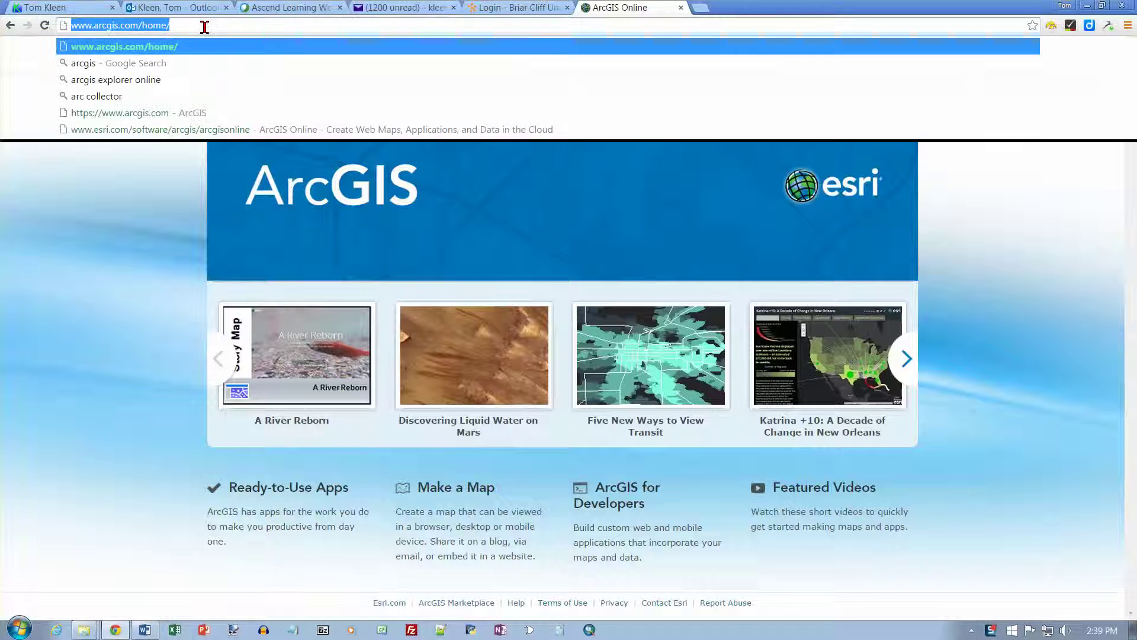
{"action": "left_click", "coordinate": [172, 26]}
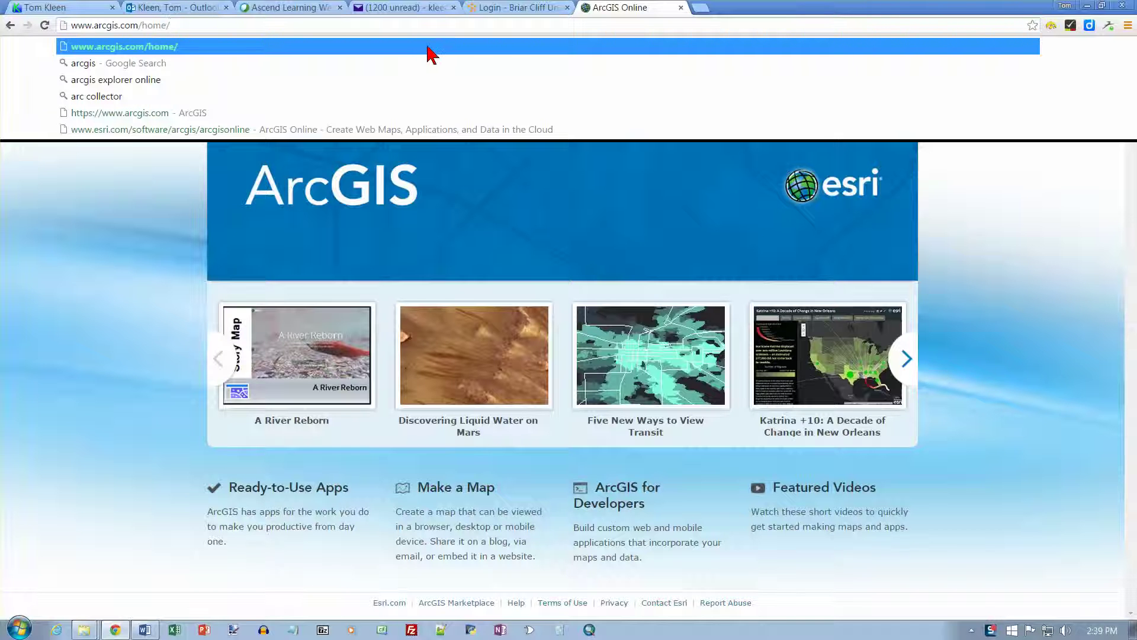
{"action": "left_click", "coordinate": [178, 197]}
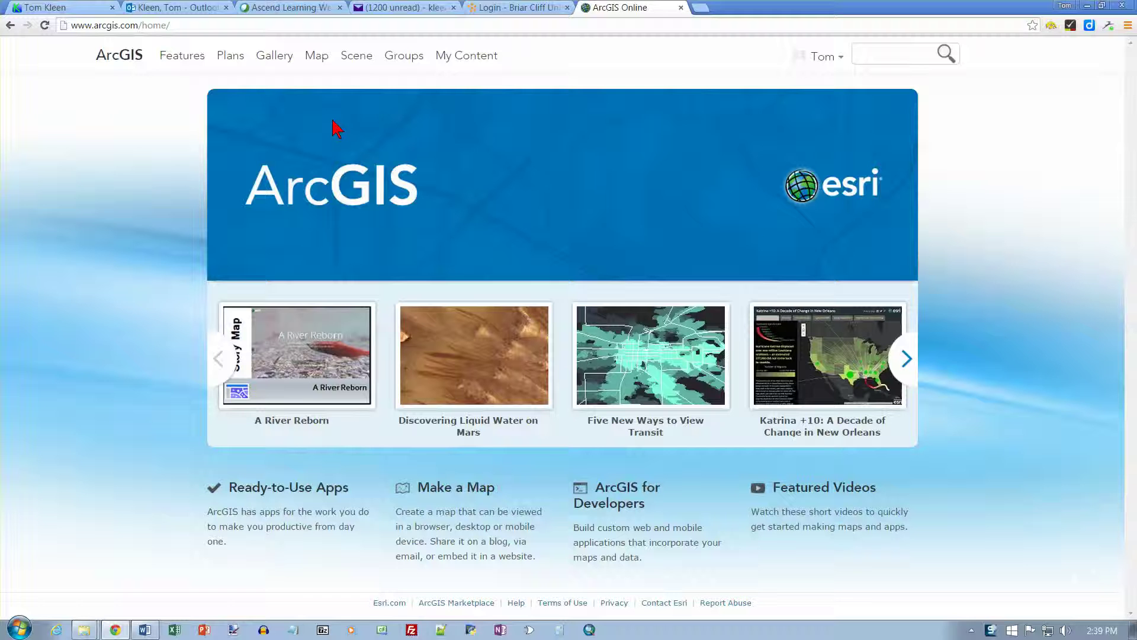
Step: Open the list of all public groups from the Groups page and look through its first page of entries
{"action": "left_click", "coordinate": [408, 56]}
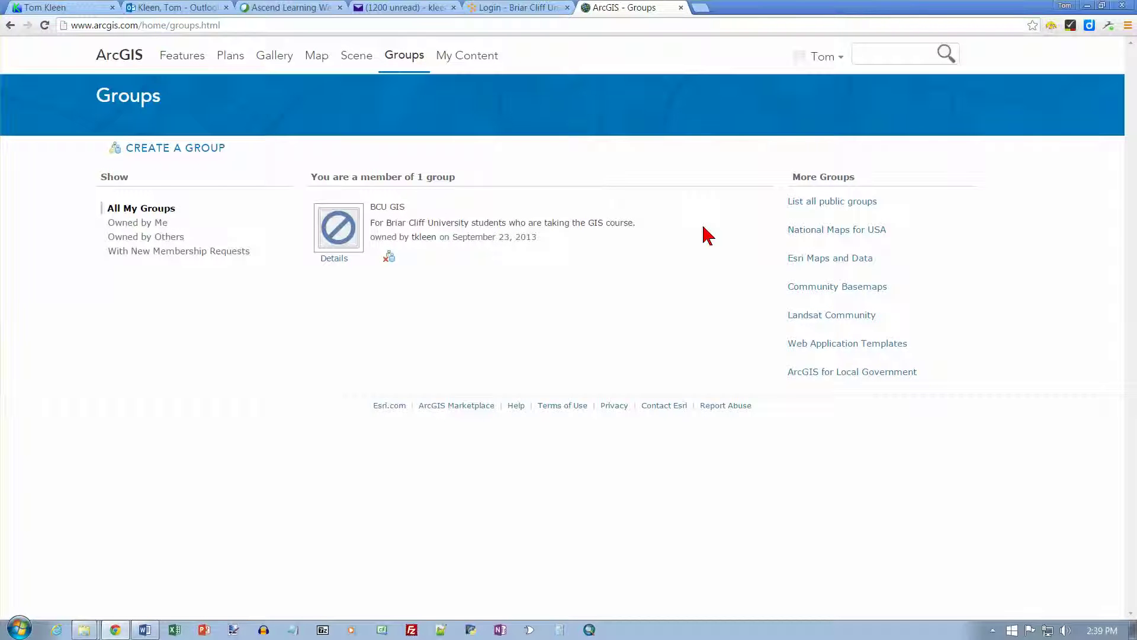
{"action": "left_click", "coordinate": [841, 202]}
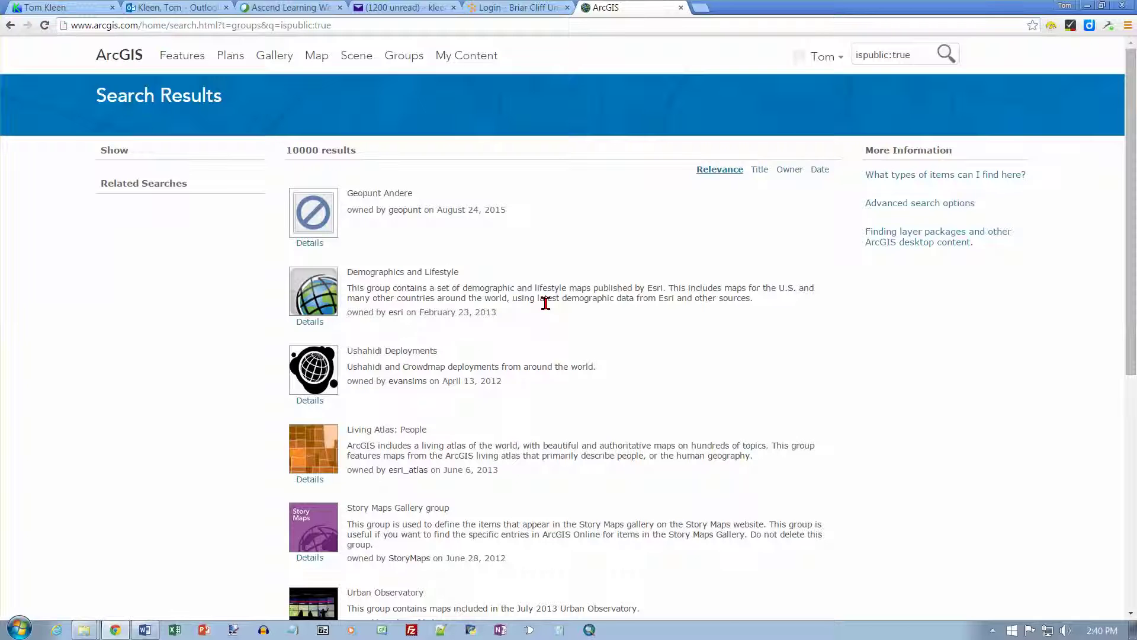
{"action": "scroll", "coordinate": [546, 303], "scroll_direction": "down", "scroll_amount": 5}
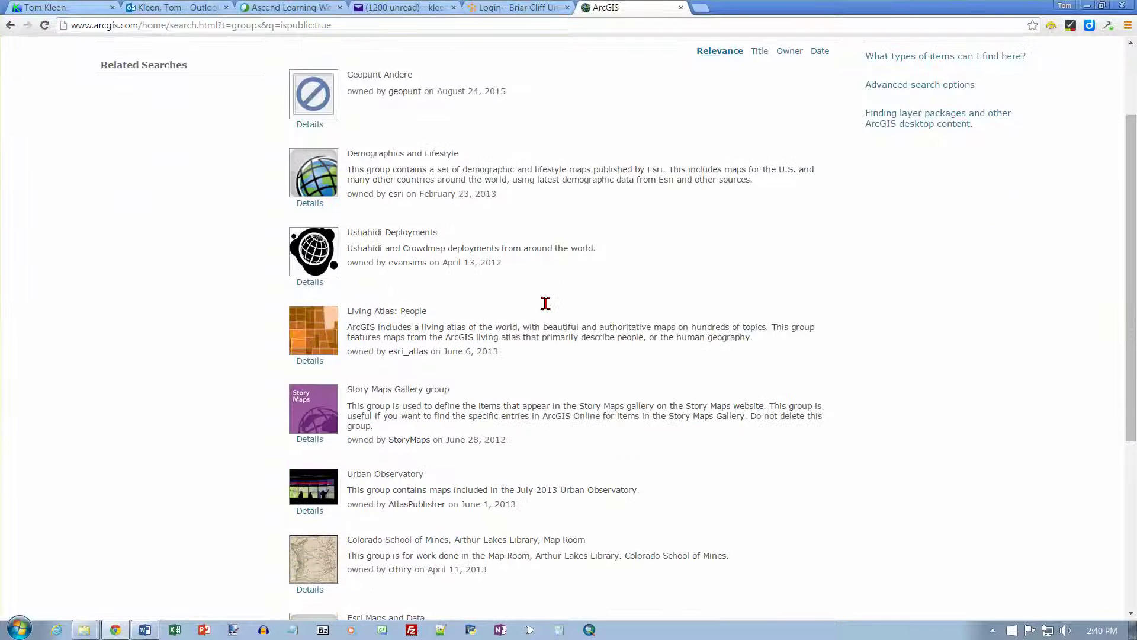
{"action": "scroll", "coordinate": [545, 304], "scroll_direction": "down", "scroll_amount": 2}
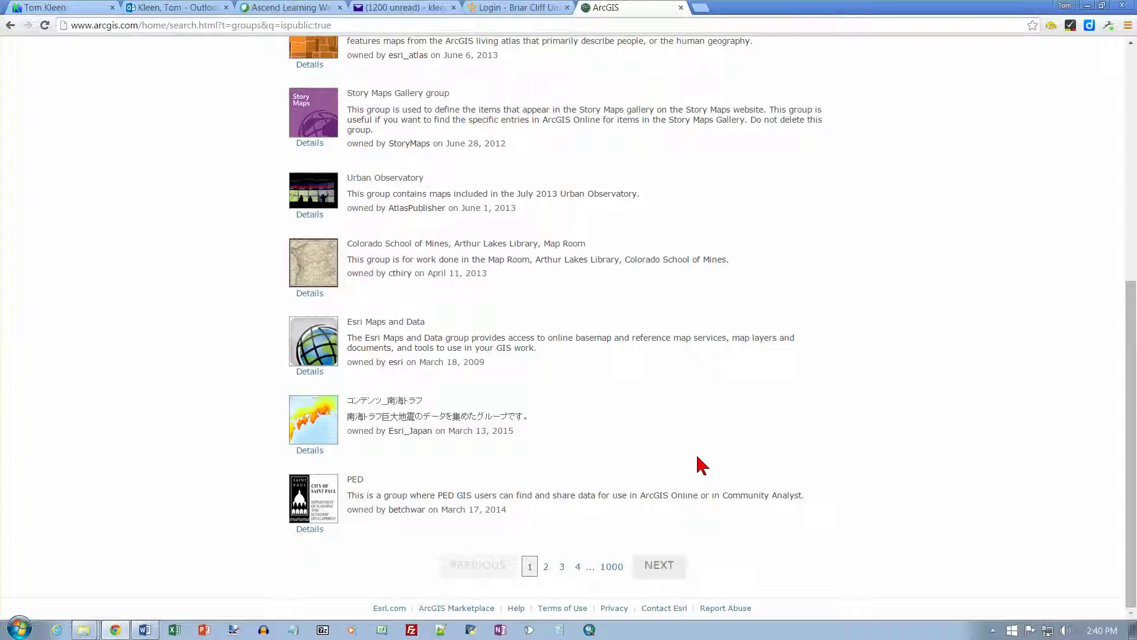
{"action": "scroll", "coordinate": [699, 465], "scroll_direction": "up", "scroll_amount": 4}
{"action": "scroll", "coordinate": [702, 464], "scroll_direction": "up", "scroll_amount": 2}
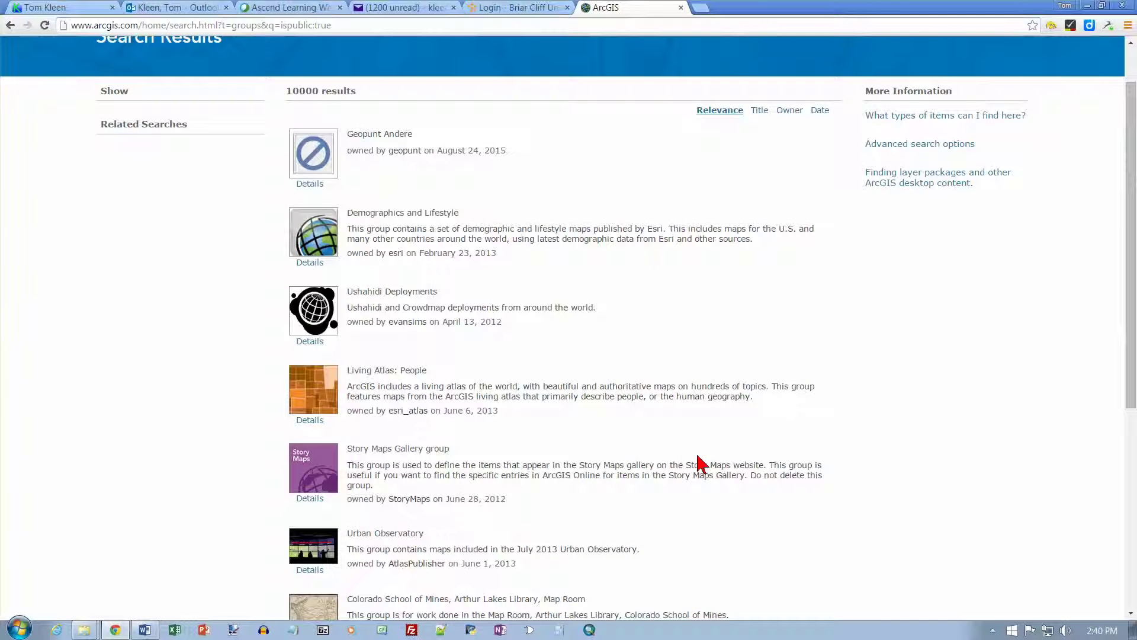
{"action": "scroll", "coordinate": [704, 510], "scroll_direction": "down", "scroll_amount": 6}
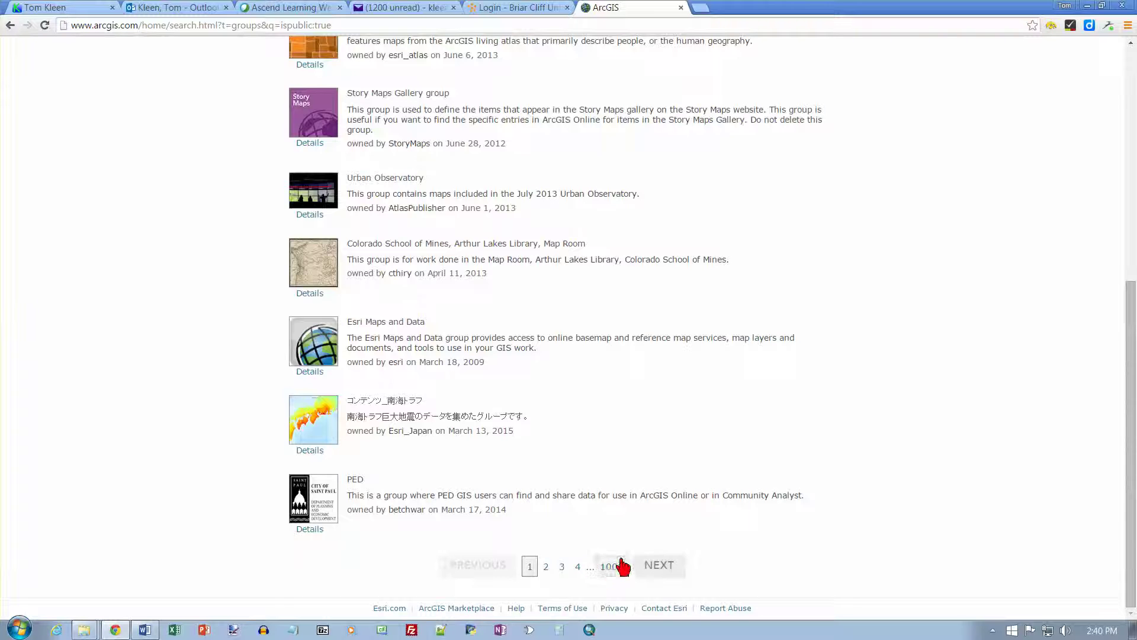
{"action": "scroll", "coordinate": [647, 472], "scroll_direction": "up", "scroll_amount": 6}
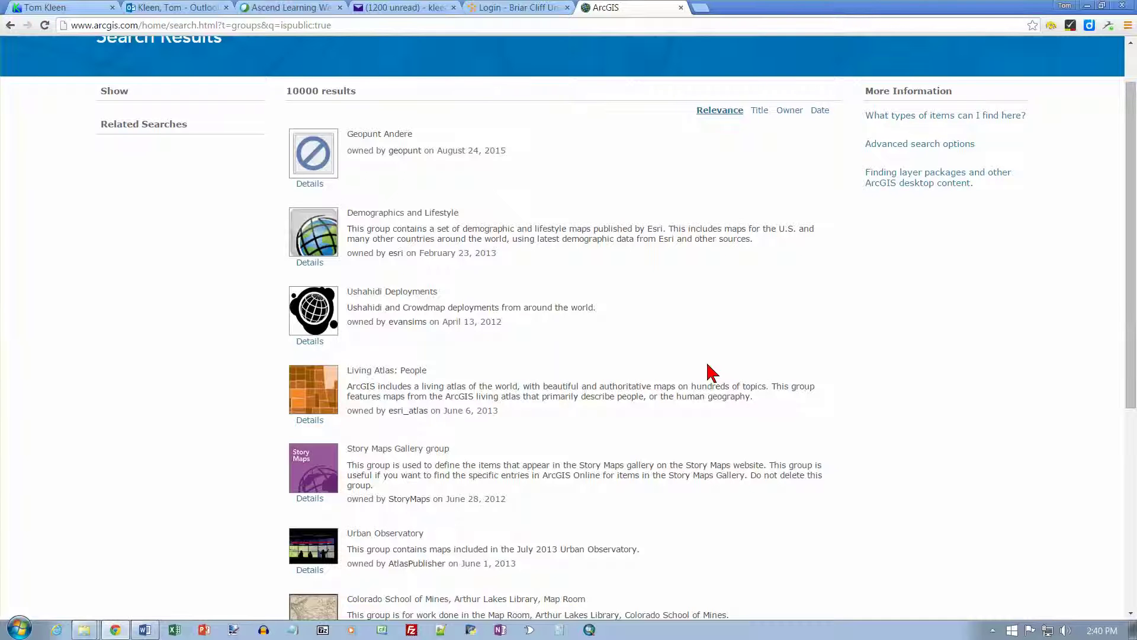
{"action": "scroll", "coordinate": [705, 355], "scroll_direction": "up", "scroll_amount": 1}
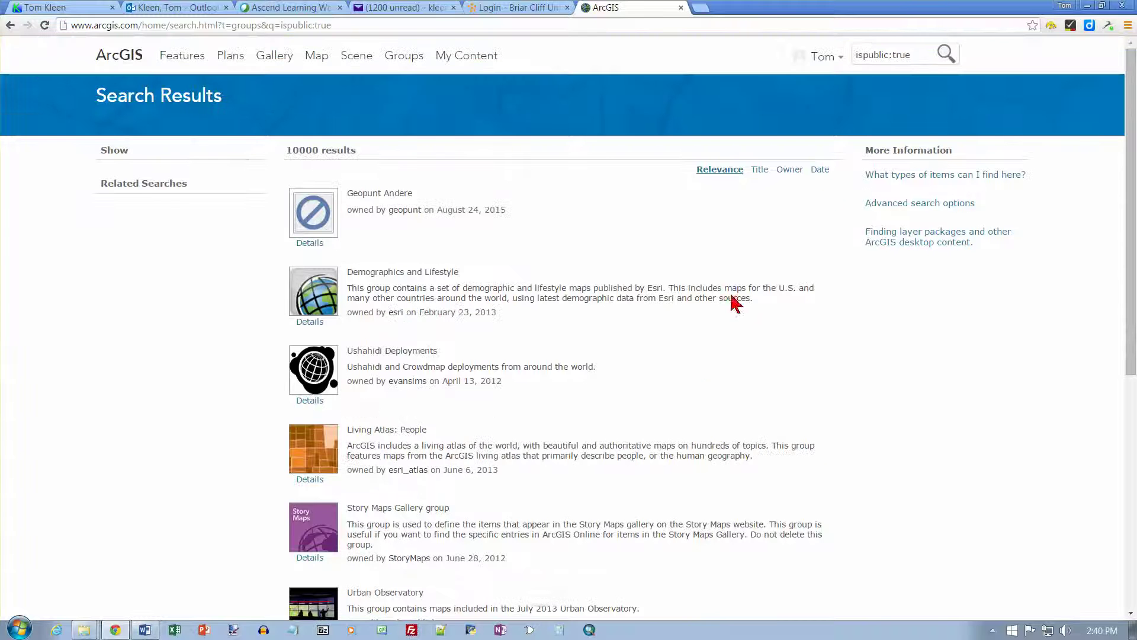
Step: Search groups for "usa topo maps", then switch to the items related to that search term
{"action": "left_click", "coordinate": [912, 55]}
{"action": "left_click_drag", "start_coordinate": [912, 56], "coordinate": [843, 59]}
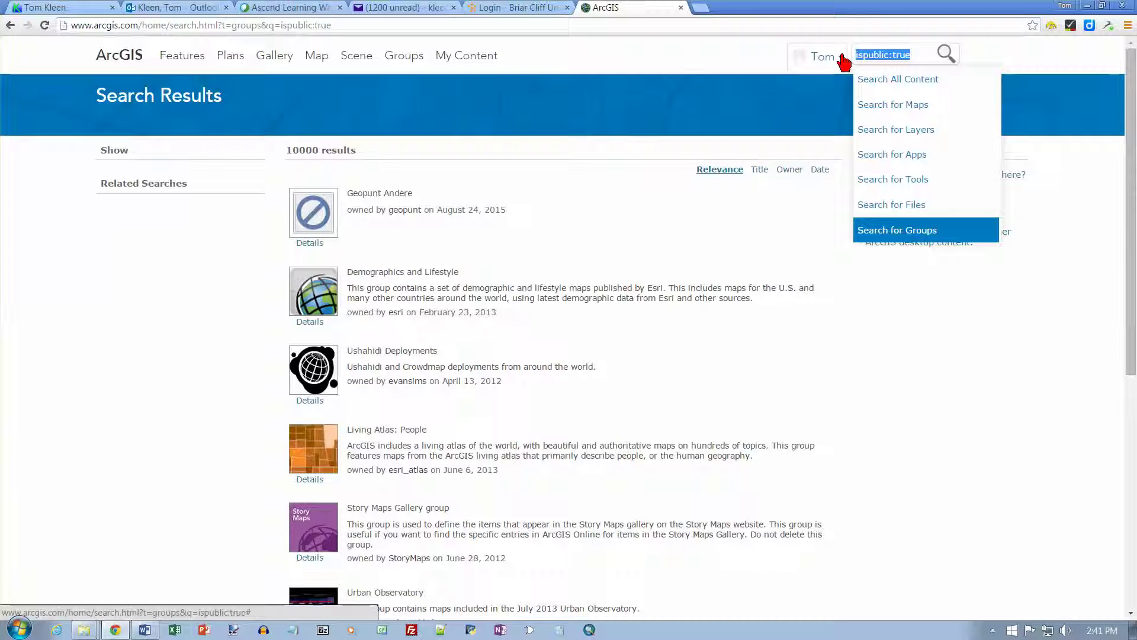
{"action": "type", "text": "usa topo maps"}
{"action": "key", "text": "Return"}
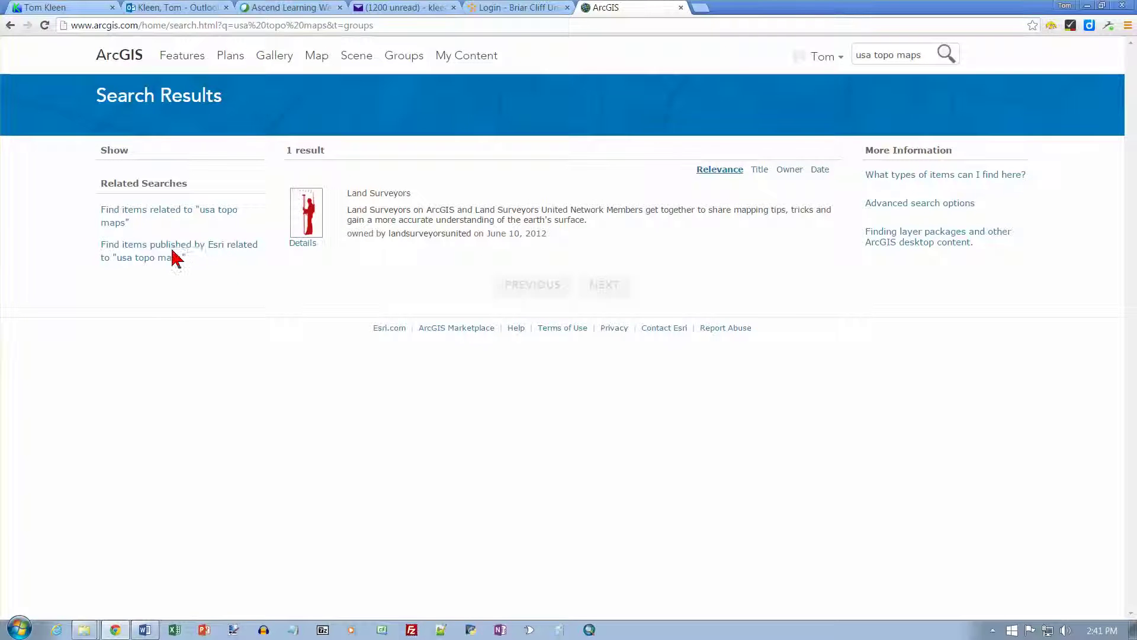
{"action": "left_click", "coordinate": [129, 218]}
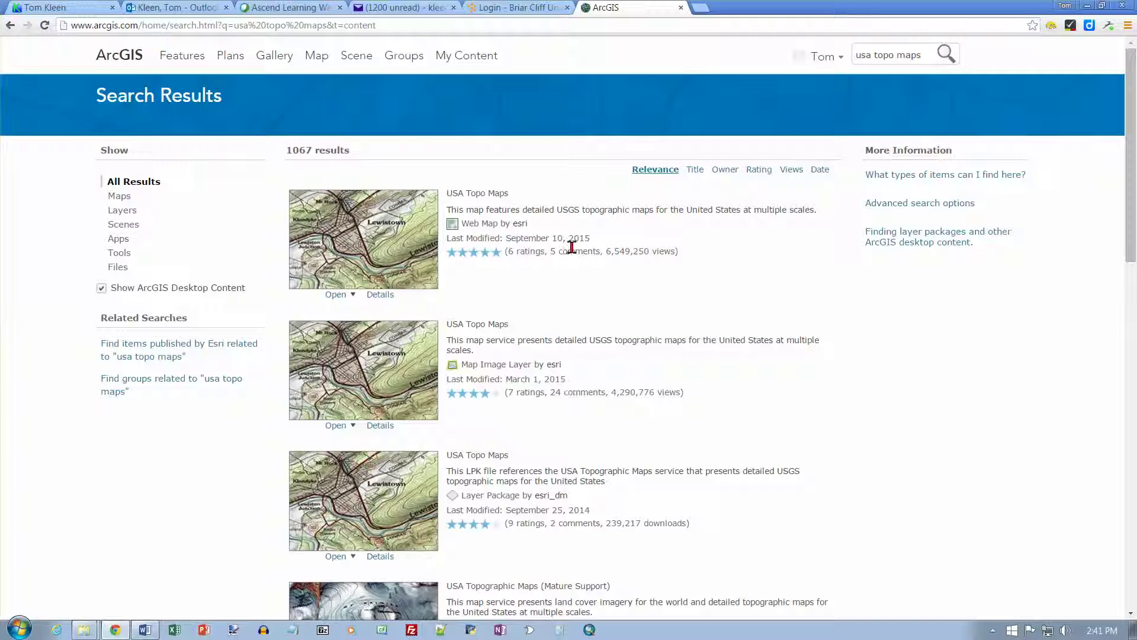
Step: Open the USA Topo Maps map image layer by esri in the map viewer
{"action": "scroll", "coordinate": [574, 356], "scroll_direction": "down", "scroll_amount": 1}
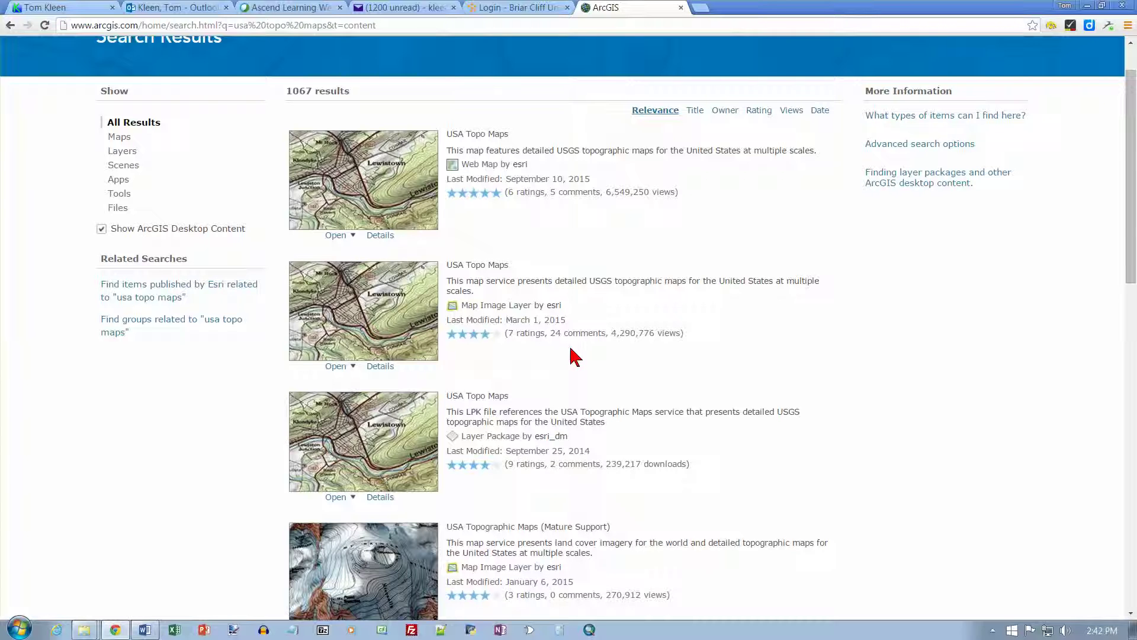
{"action": "scroll", "coordinate": [574, 356], "scroll_direction": "down", "scroll_amount": 1}
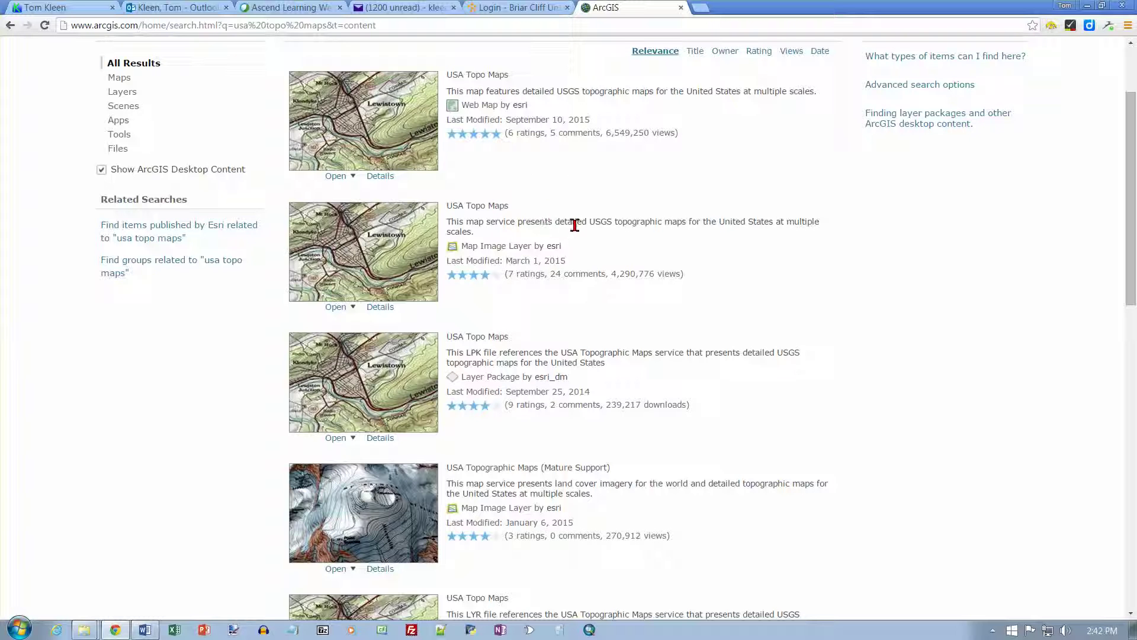
{"action": "left_click", "coordinate": [365, 238]}
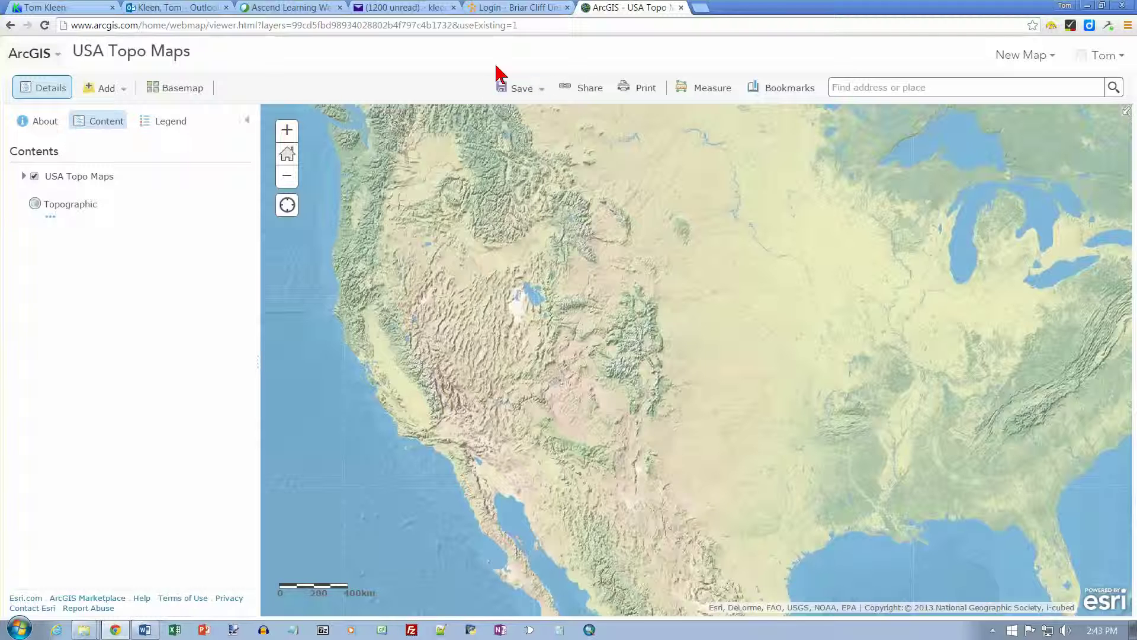
Step: Search ArcGIS Online for layers matching "segmentation" within the map area
{"action": "left_click", "coordinate": [123, 90]}
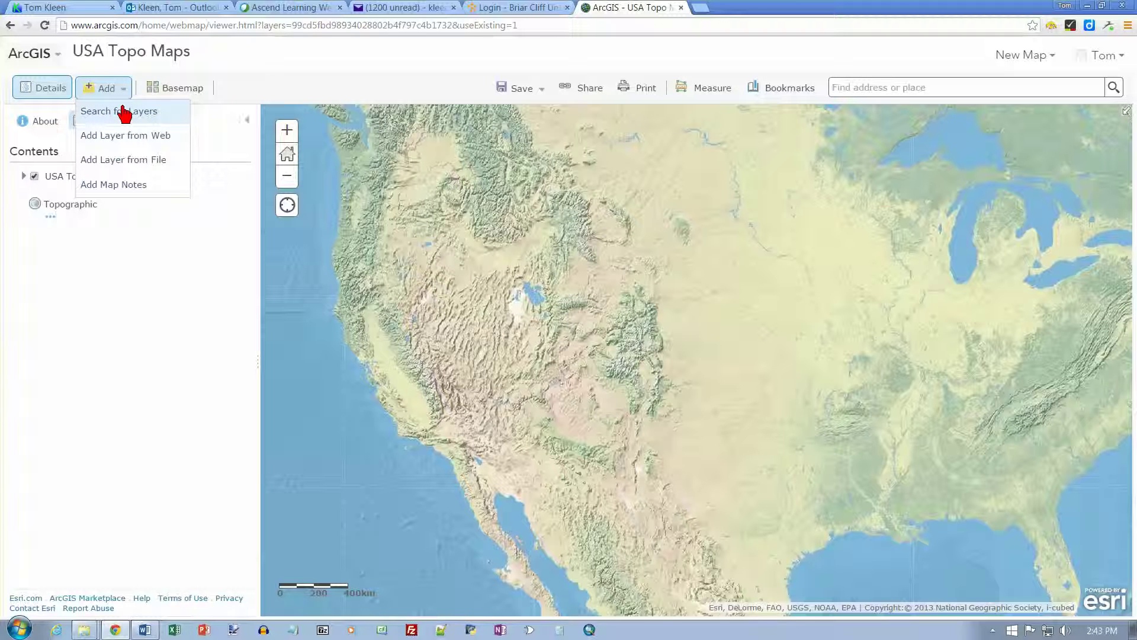
{"action": "left_click", "coordinate": [123, 112]}
{"action": "left_click", "coordinate": [127, 147]}
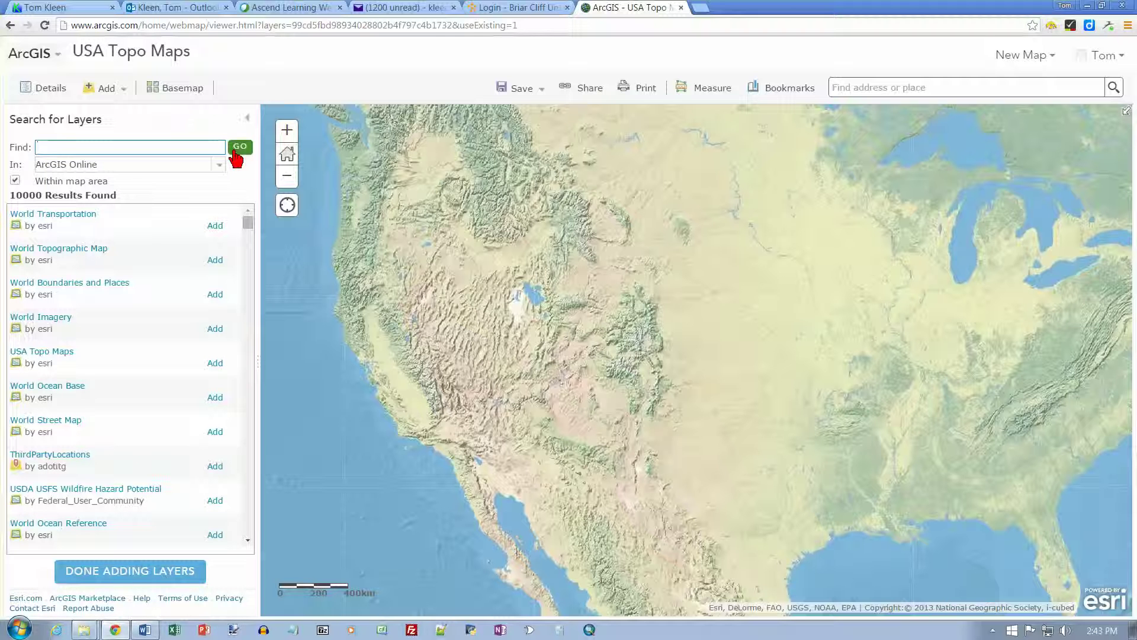
{"action": "type", "text": "segmentation"}
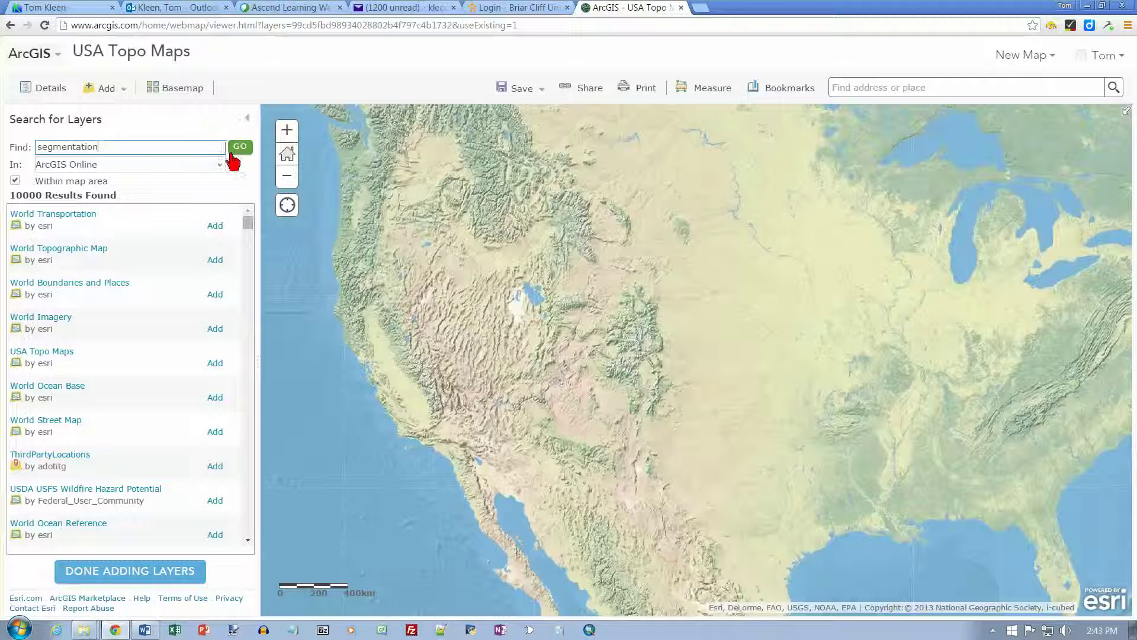
{"action": "left_click", "coordinate": [246, 152]}
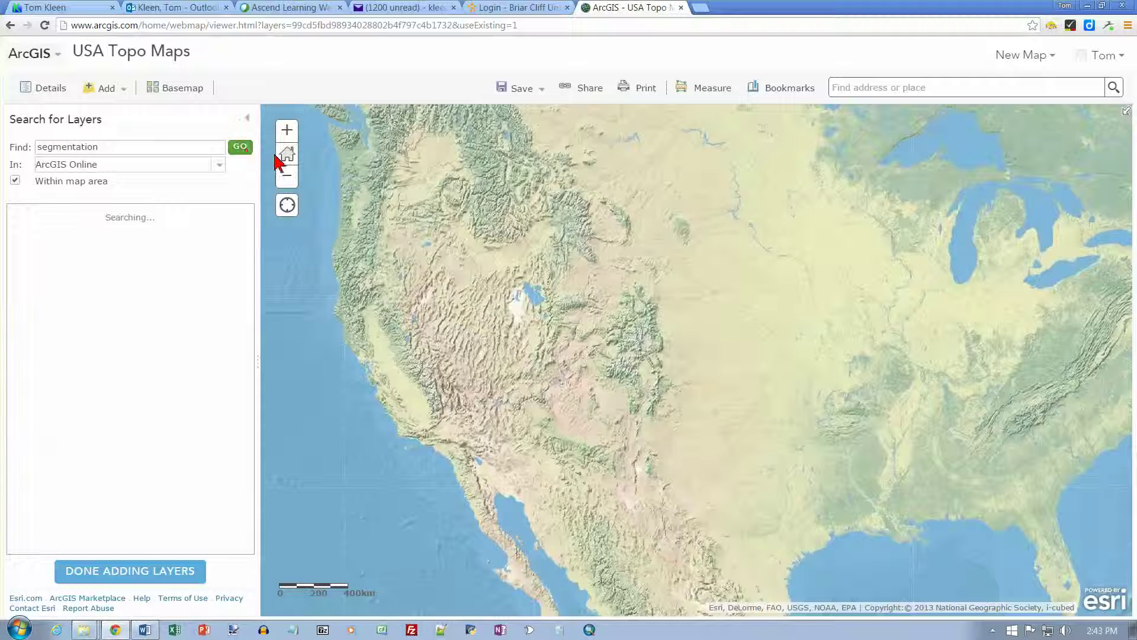
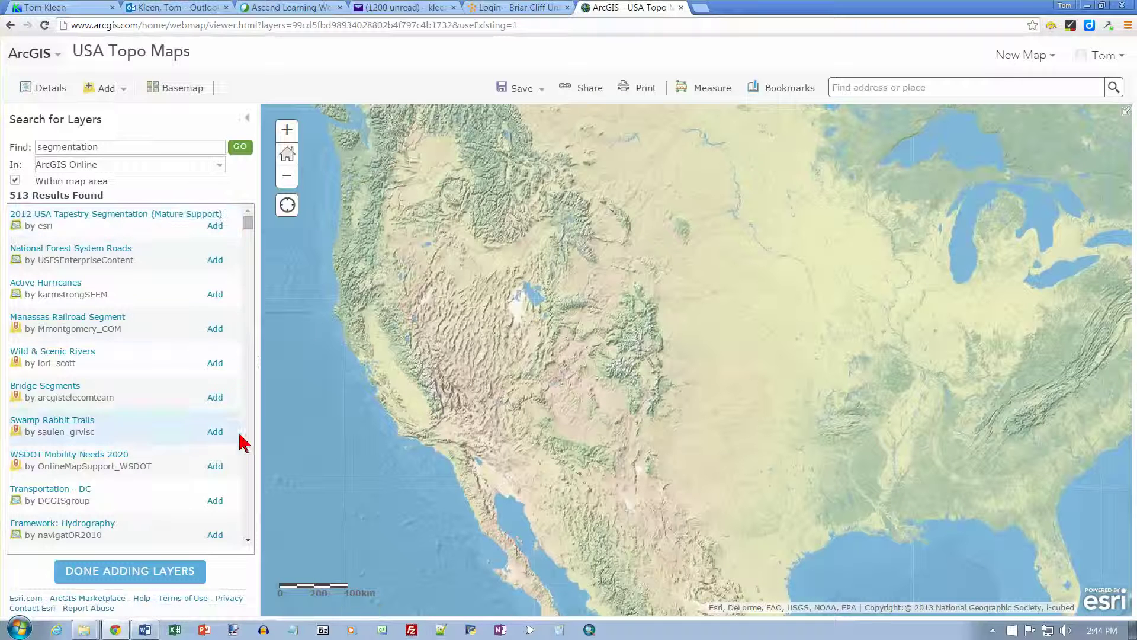
Step: Look through the found layers, add 2012 USA Tapestry Segmentation (Mature Support) by esri to the map, and finish adding layers
{"action": "left_click", "coordinate": [250, 467]}
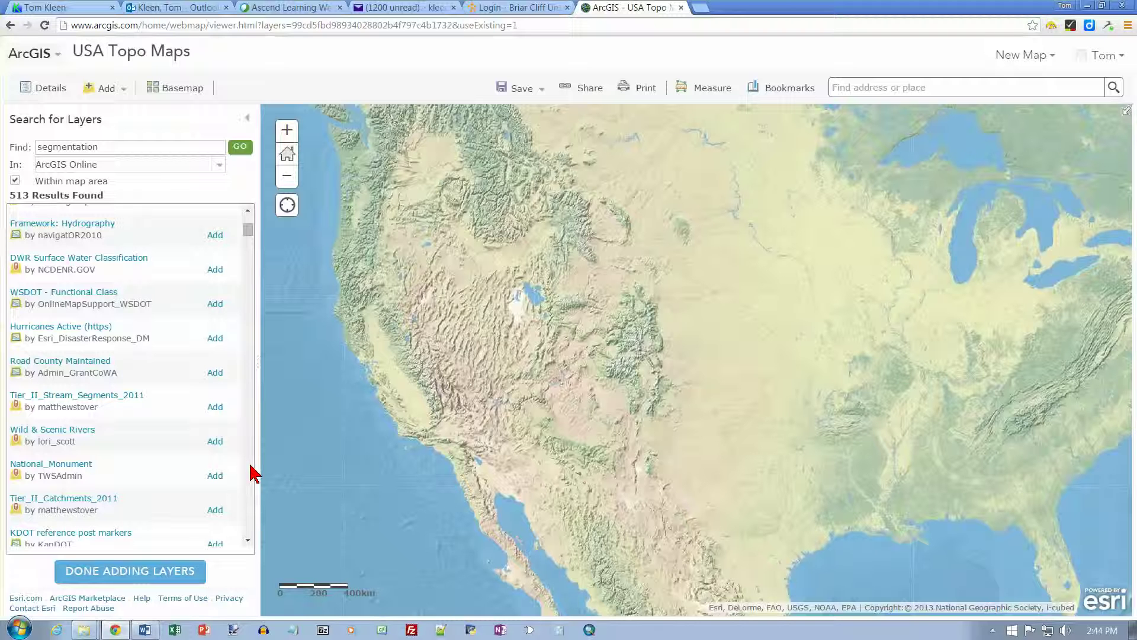
{"action": "left_click", "coordinate": [250, 472]}
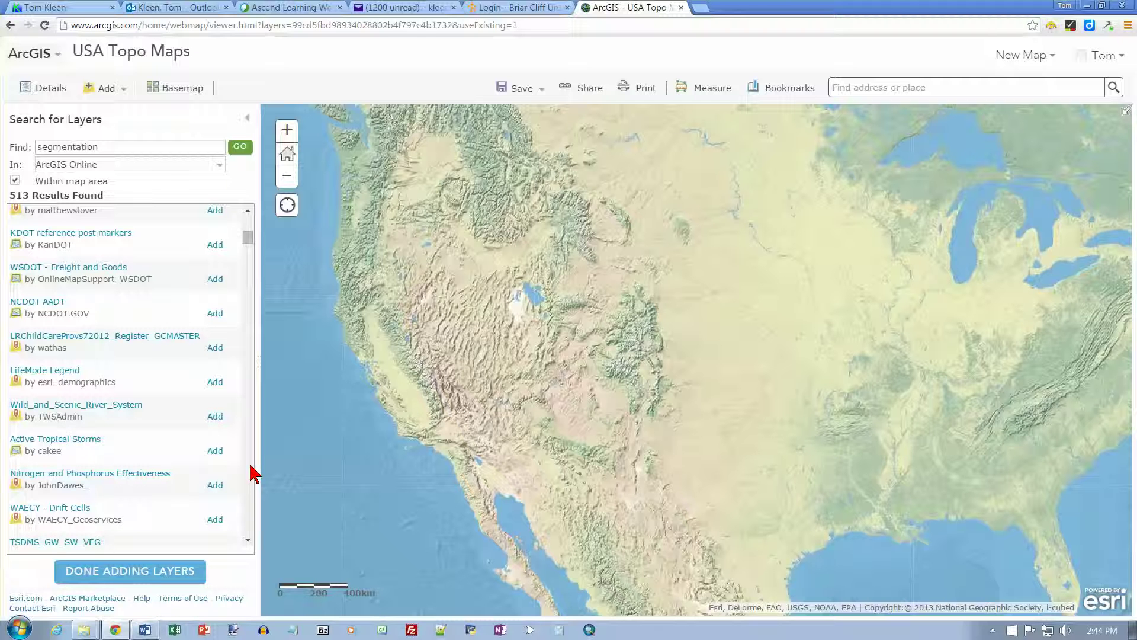
{"action": "left_click", "coordinate": [250, 473]}
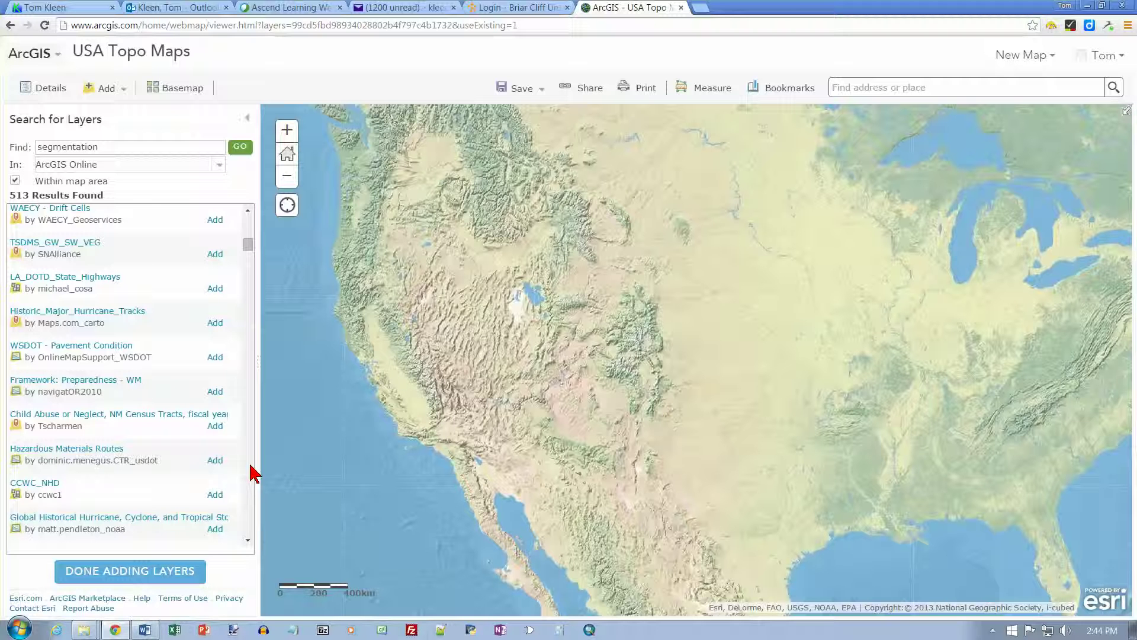
{"action": "left_click", "coordinate": [250, 473]}
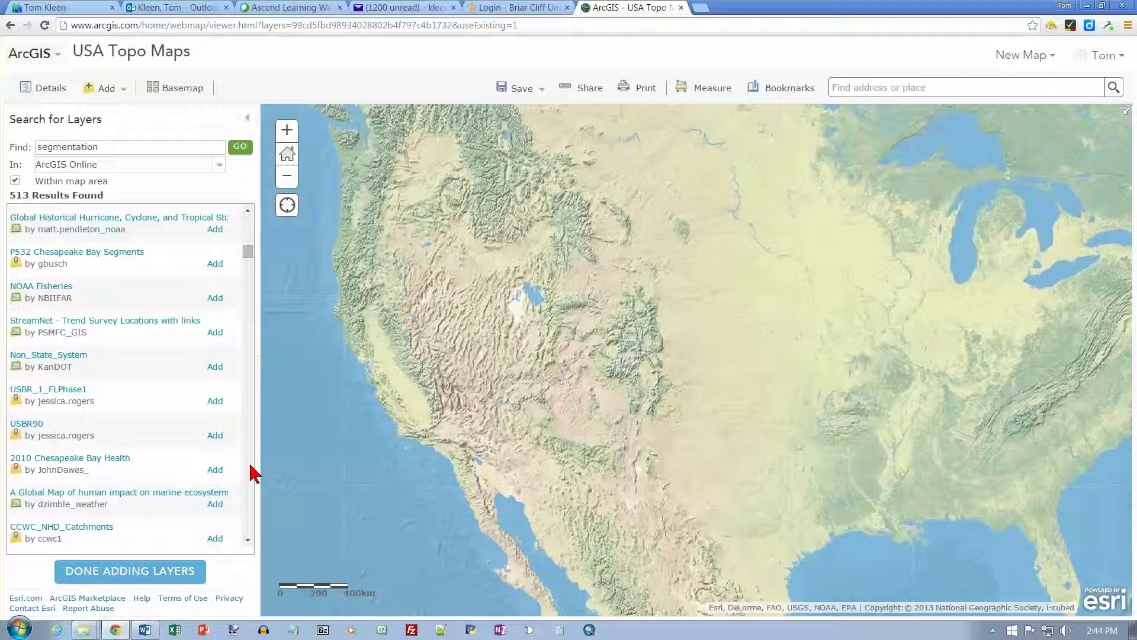
{"action": "left_click", "coordinate": [250, 472]}
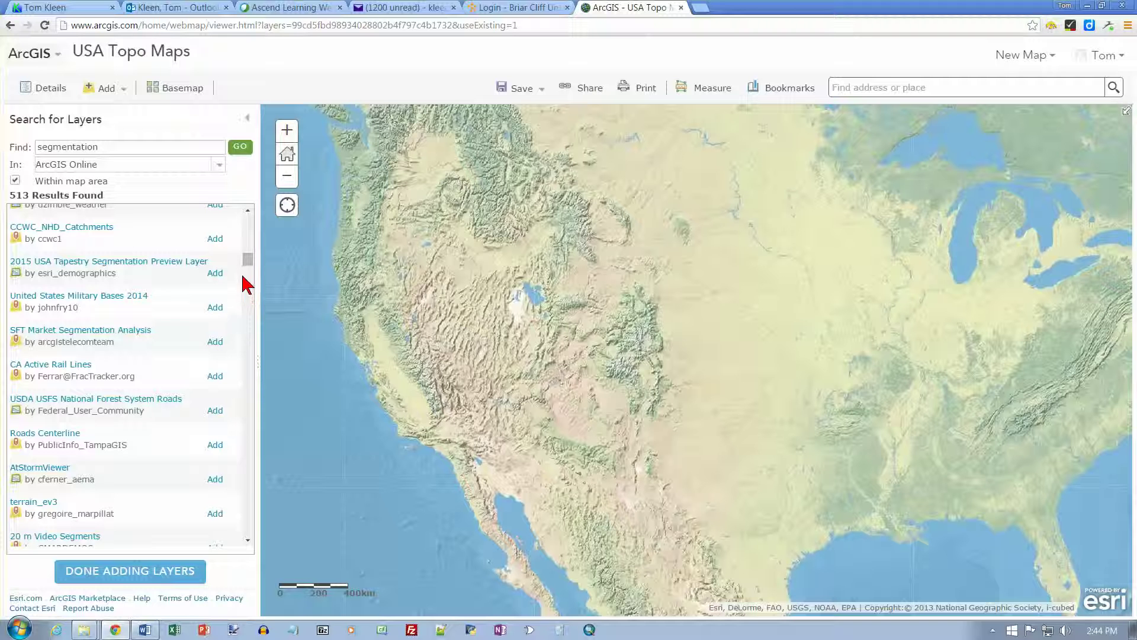
{"action": "left_click_drag", "start_coordinate": [245, 264], "coordinate": [249, 209]}
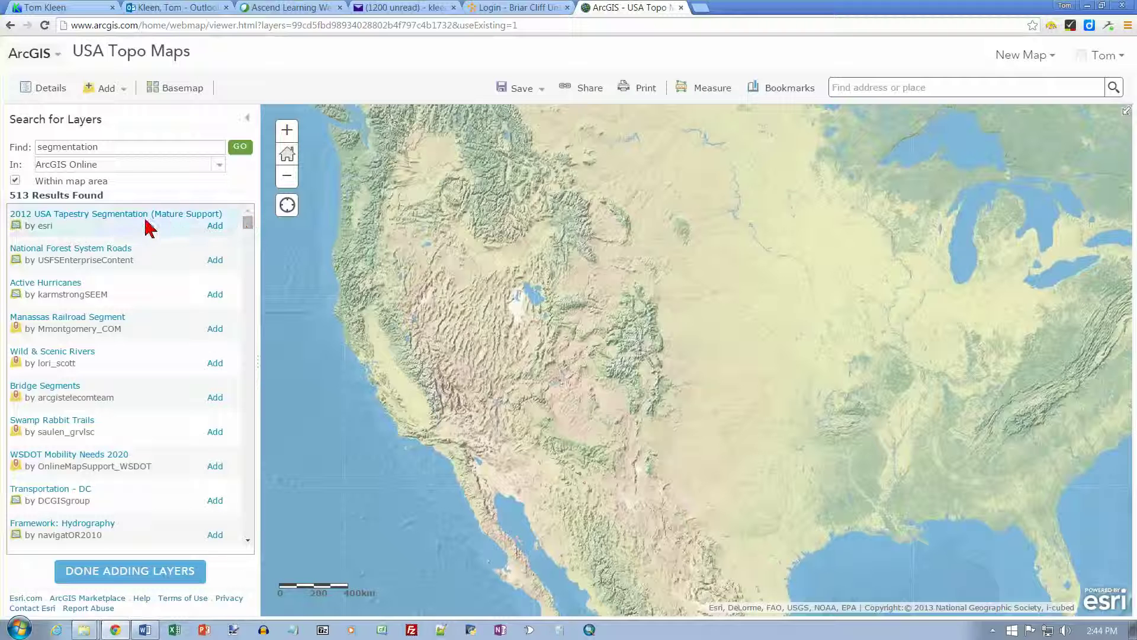
{"action": "left_click", "coordinate": [215, 230]}
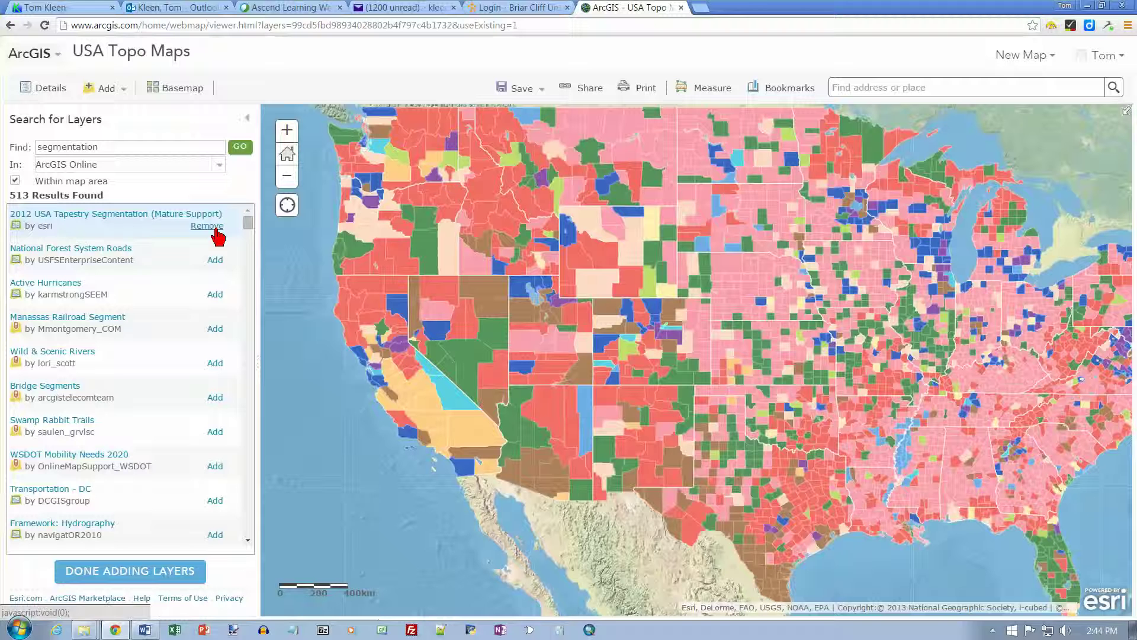
{"action": "left_click", "coordinate": [125, 571]}
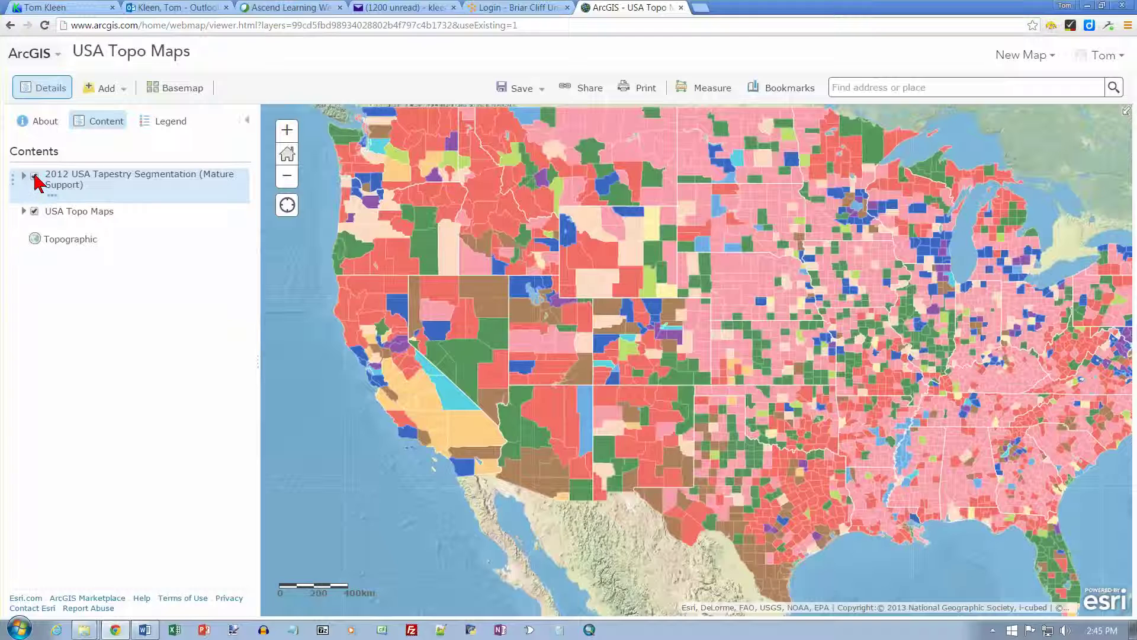
Step: Toggle the 2012 USA Tapestry Segmentation layer off and back on, and examine its display at different map scales across the United States
{"action": "left_click", "coordinate": [35, 177]}
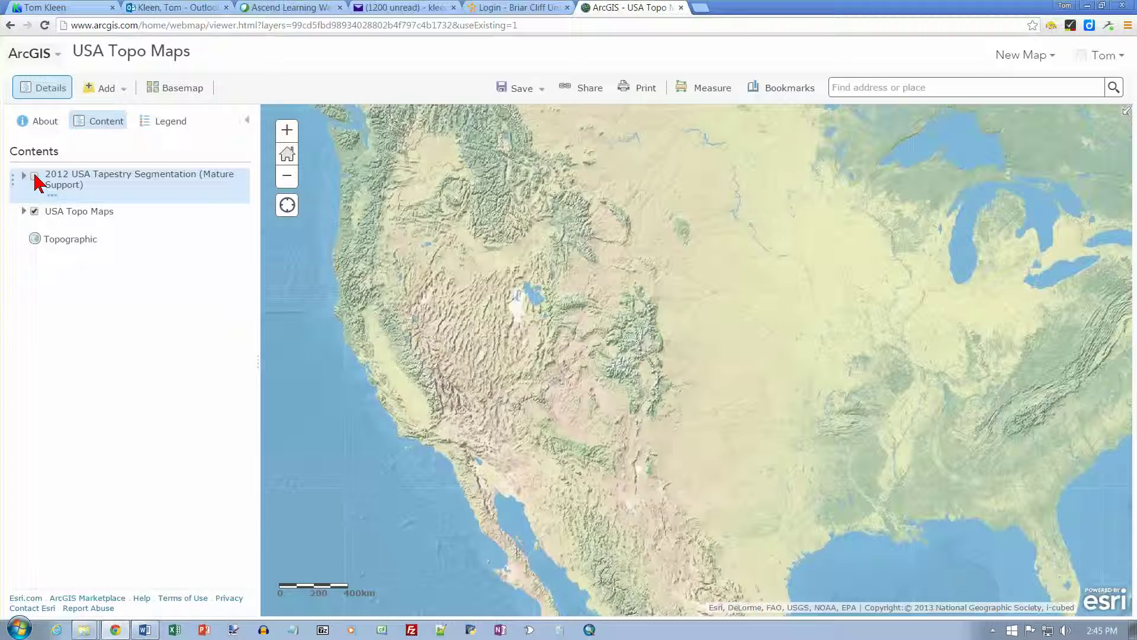
{"action": "left_click", "coordinate": [35, 176]}
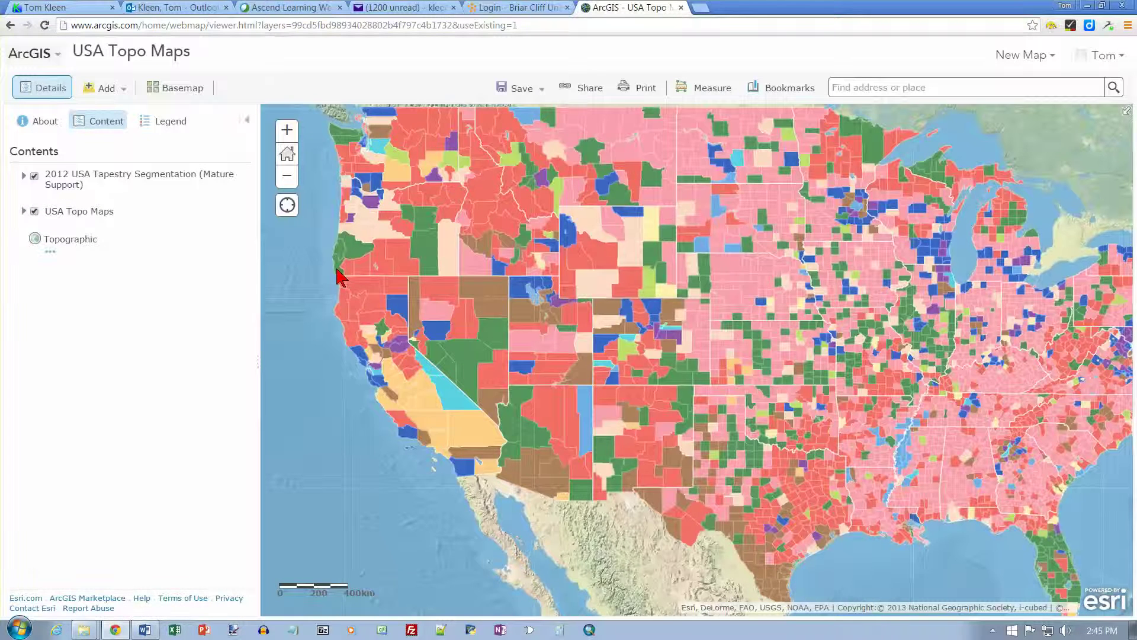
{"action": "scroll", "coordinate": [337, 270], "scroll_direction": "down", "scroll_amount": 1}
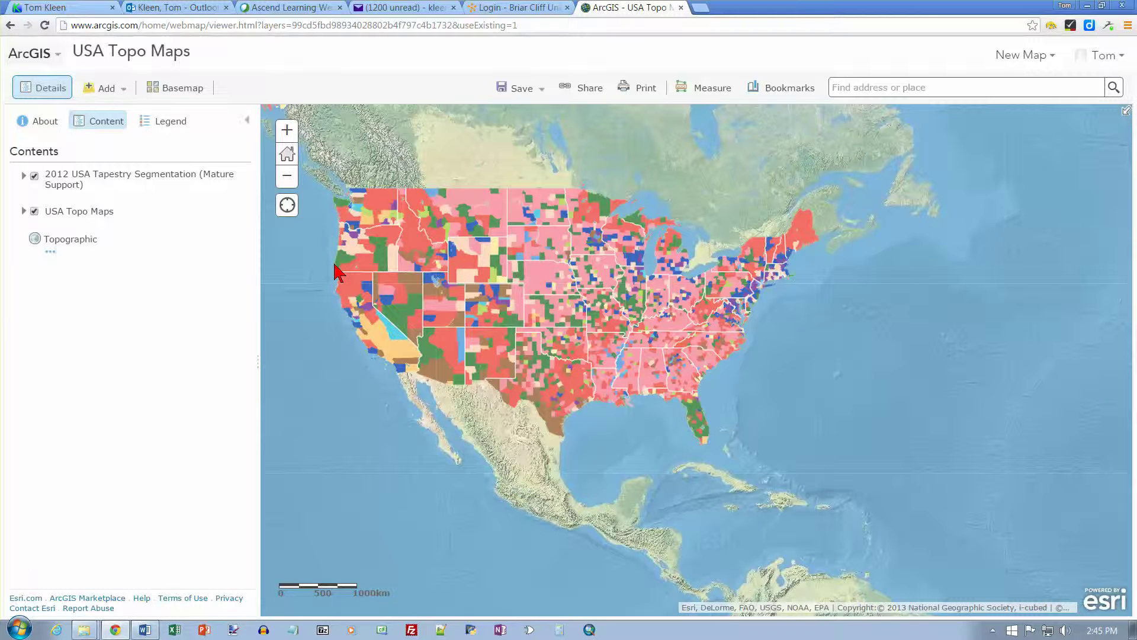
{"action": "scroll", "coordinate": [334, 265], "scroll_direction": "down", "scroll_amount": 1}
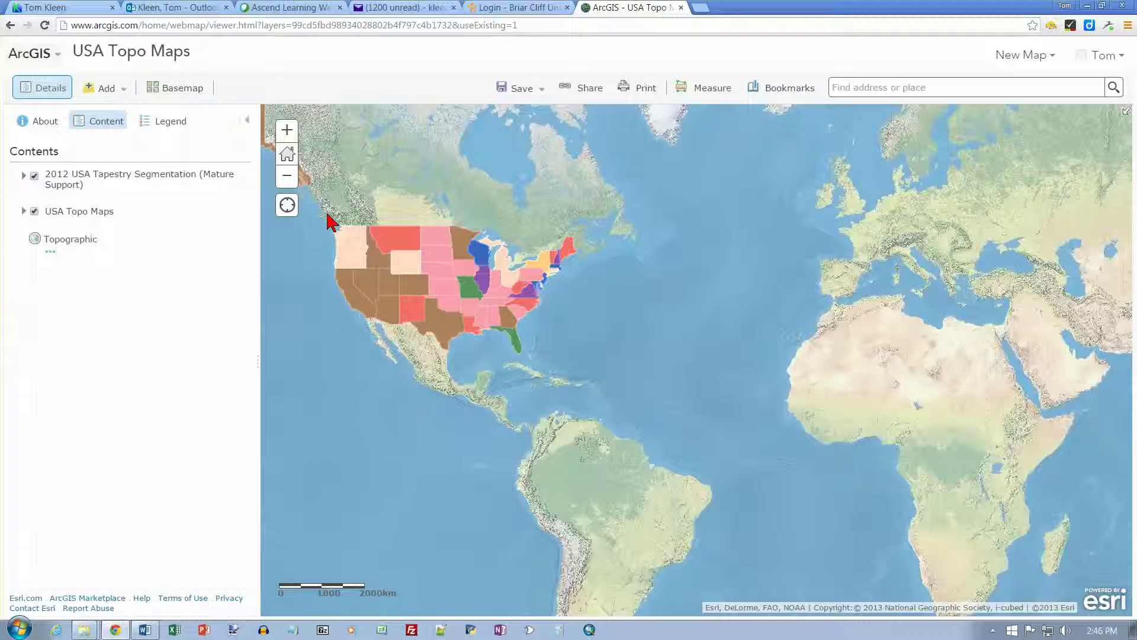
{"action": "left_click_drag", "start_coordinate": [322, 210], "coordinate": [604, 374]}
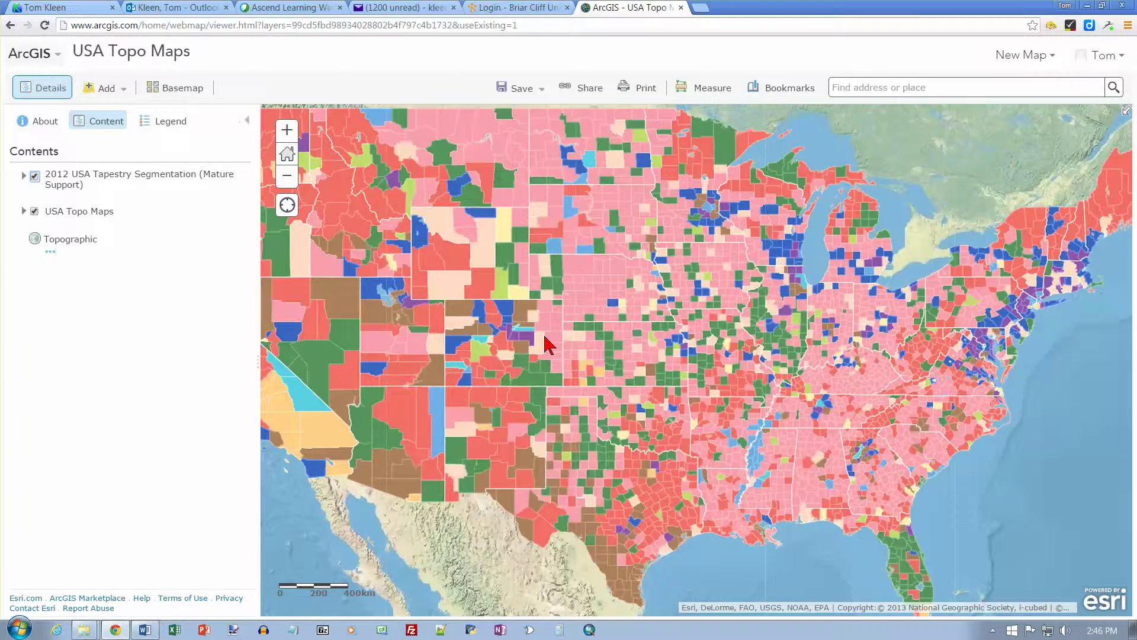
Step: Search for the place "washington state" and look through the suggested locations
{"action": "scroll", "coordinate": [543, 333], "scroll_direction": "up", "scroll_amount": 1}
{"action": "scroll", "coordinate": [542, 332], "scroll_direction": "down", "scroll_amount": 2}
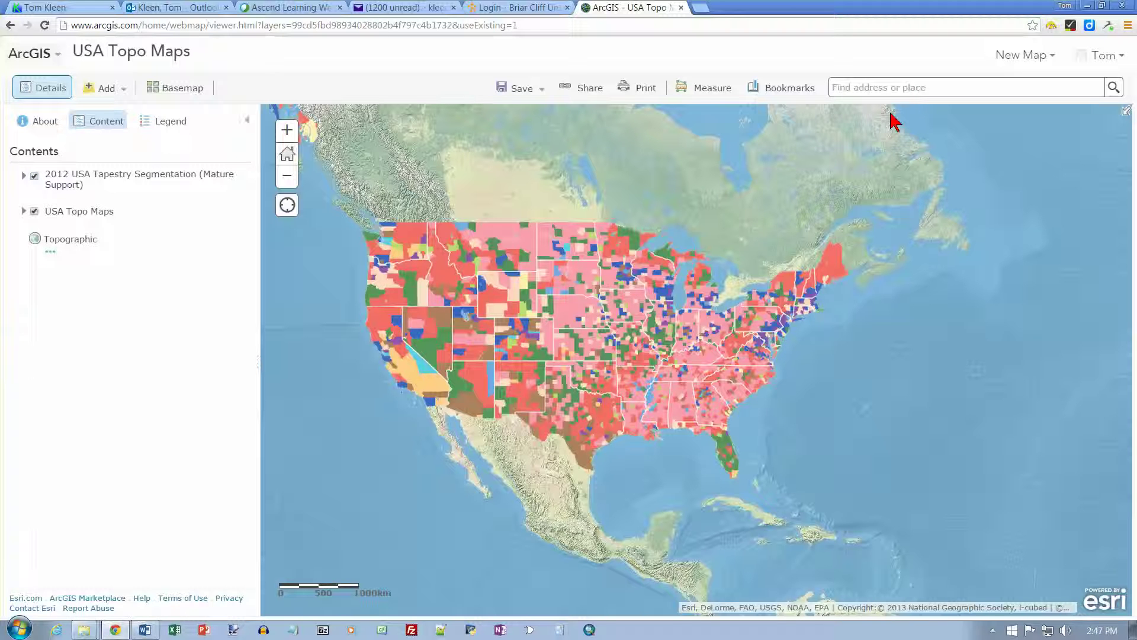
{"action": "type", "text": "W"}
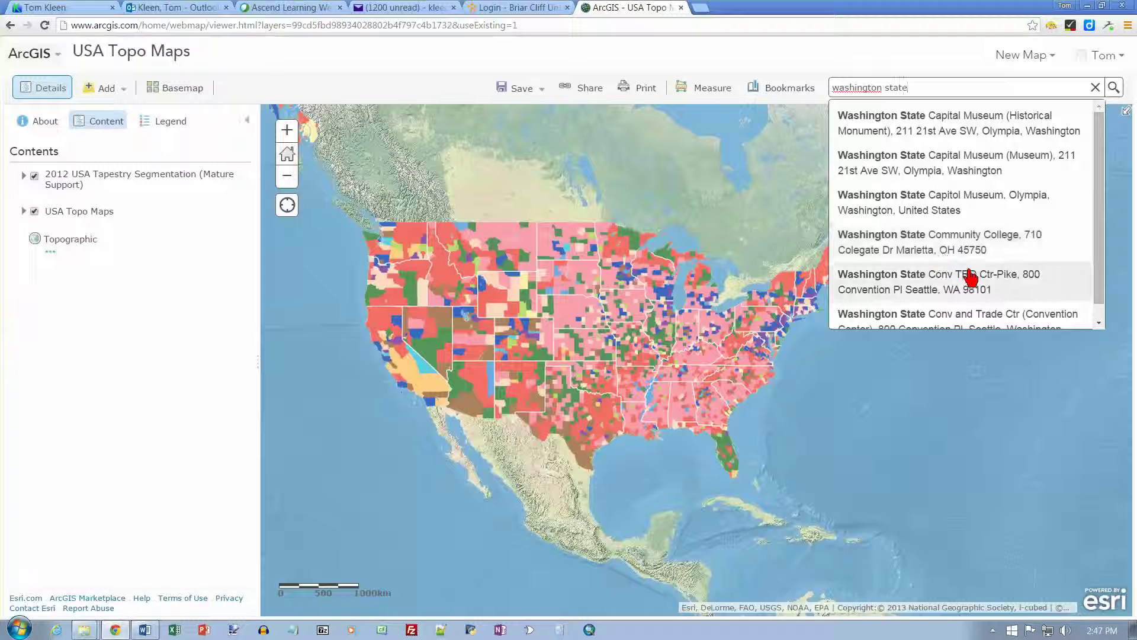
{"action": "scroll", "coordinate": [954, 300], "scroll_direction": "down", "scroll_amount": 1}
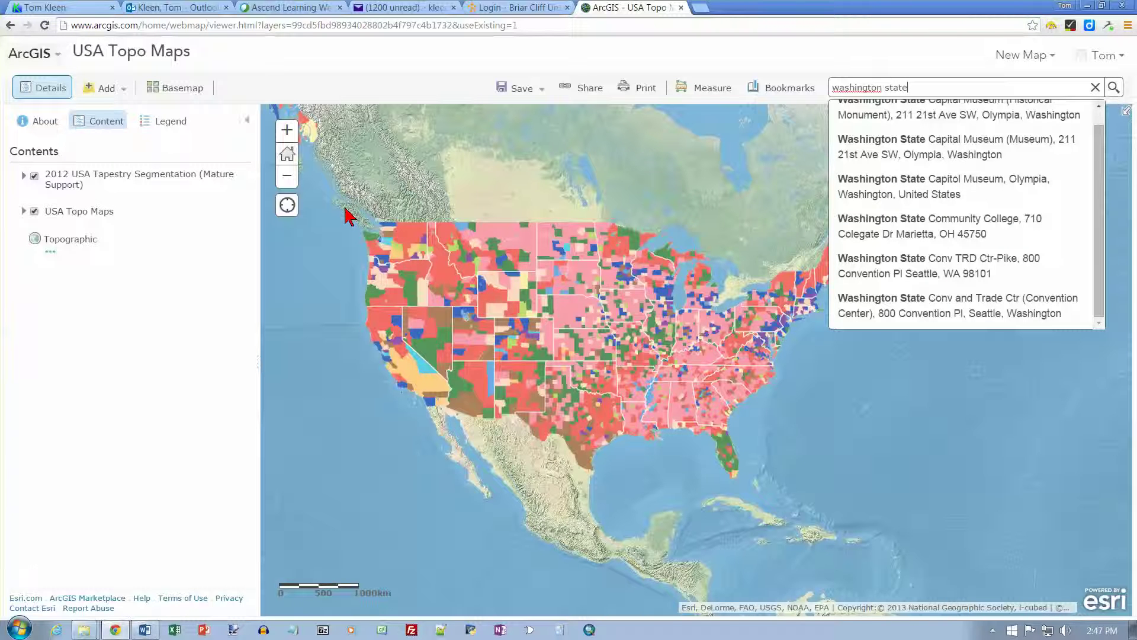
{"action": "key", "text": "Escape"}
Step: View the Tapestry details of a census tract east of Puget Sound in Washington and open its predominant segment's full description
{"action": "left_click_drag", "start_coordinate": [346, 215], "coordinate": [621, 342]}
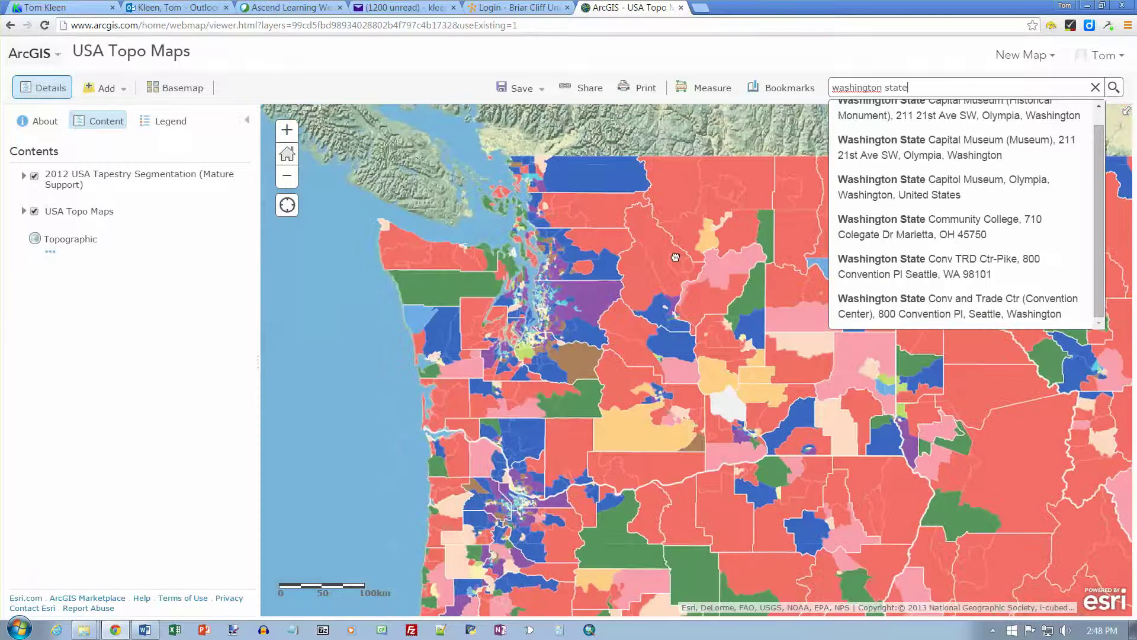
{"action": "left_click_drag", "start_coordinate": [675, 258], "coordinate": [675, 279]}
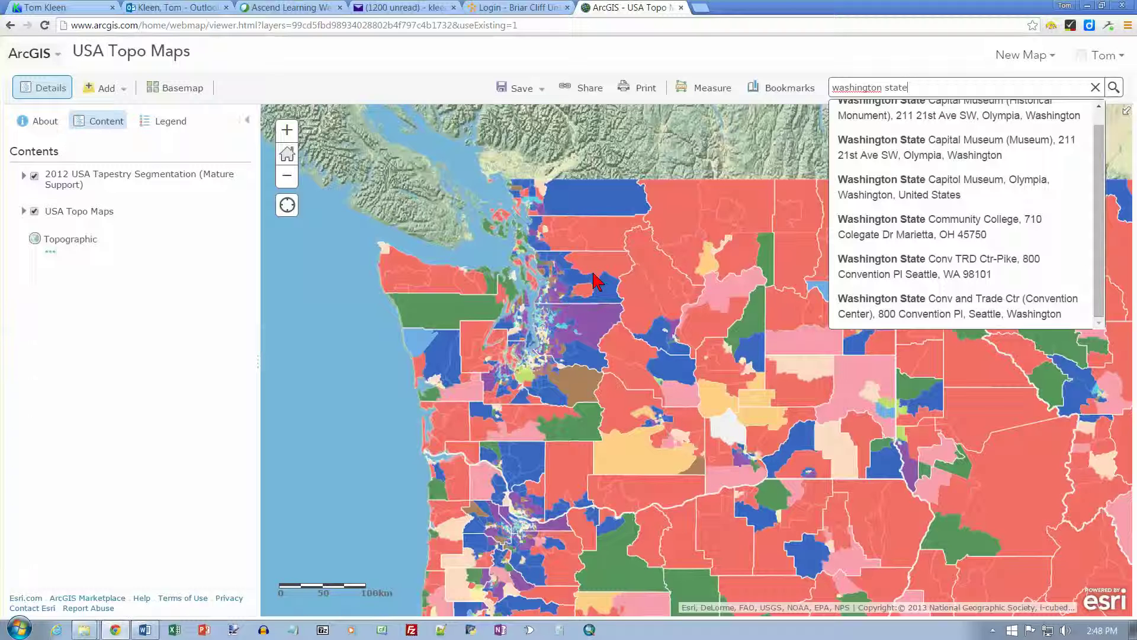
{"action": "scroll", "coordinate": [595, 282], "scroll_direction": "up", "scroll_amount": 1}
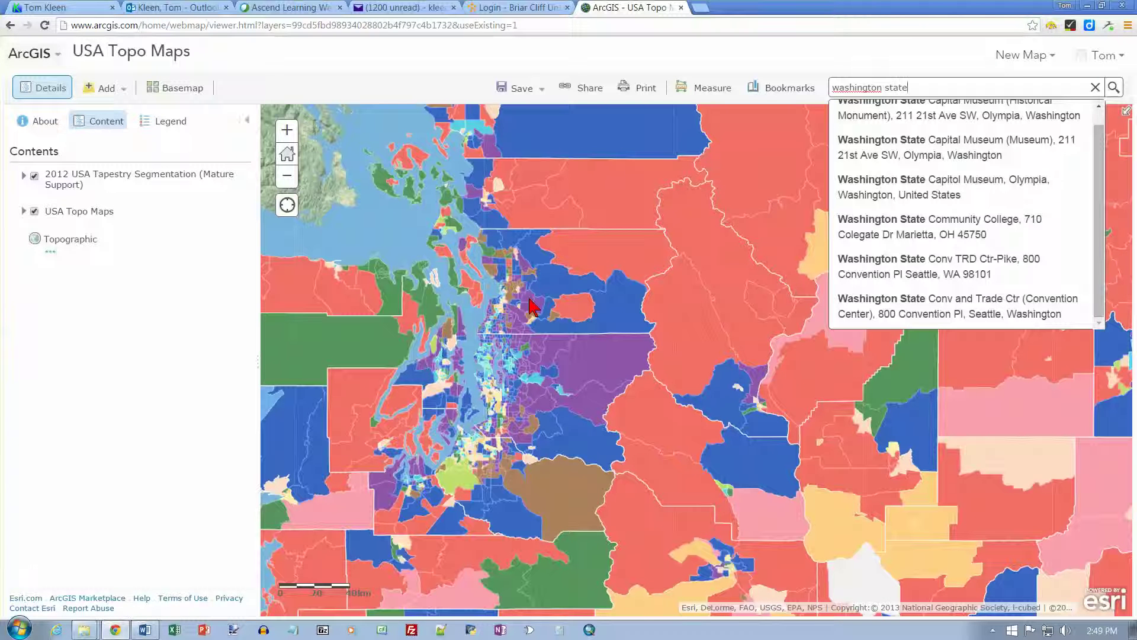
{"action": "left_click", "coordinate": [531, 305]}
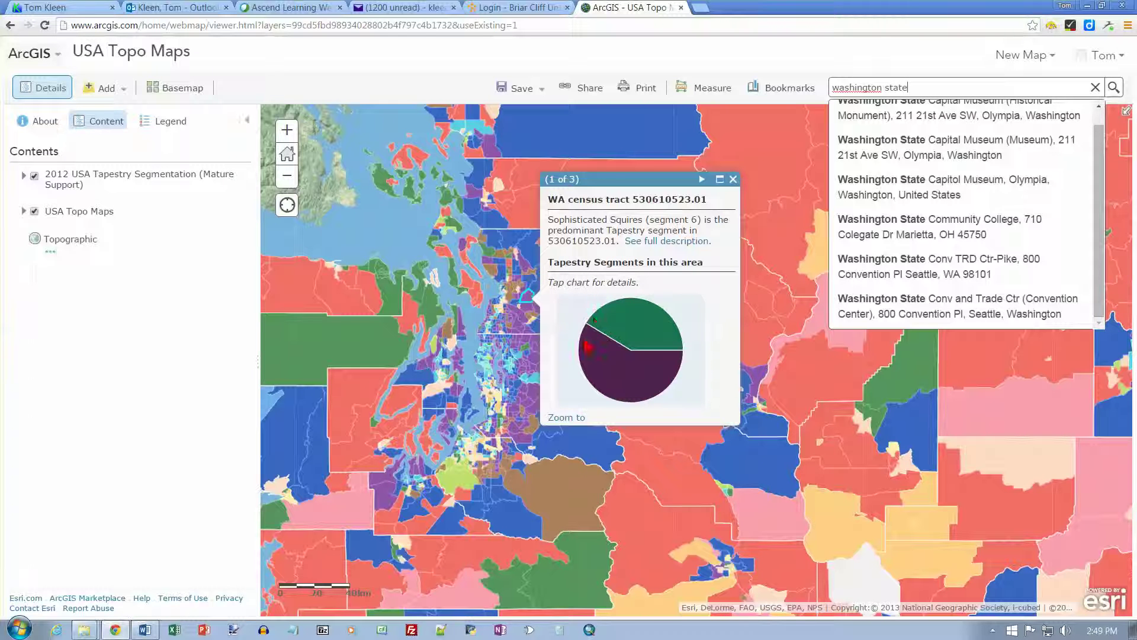
{"action": "left_click", "coordinate": [654, 248]}
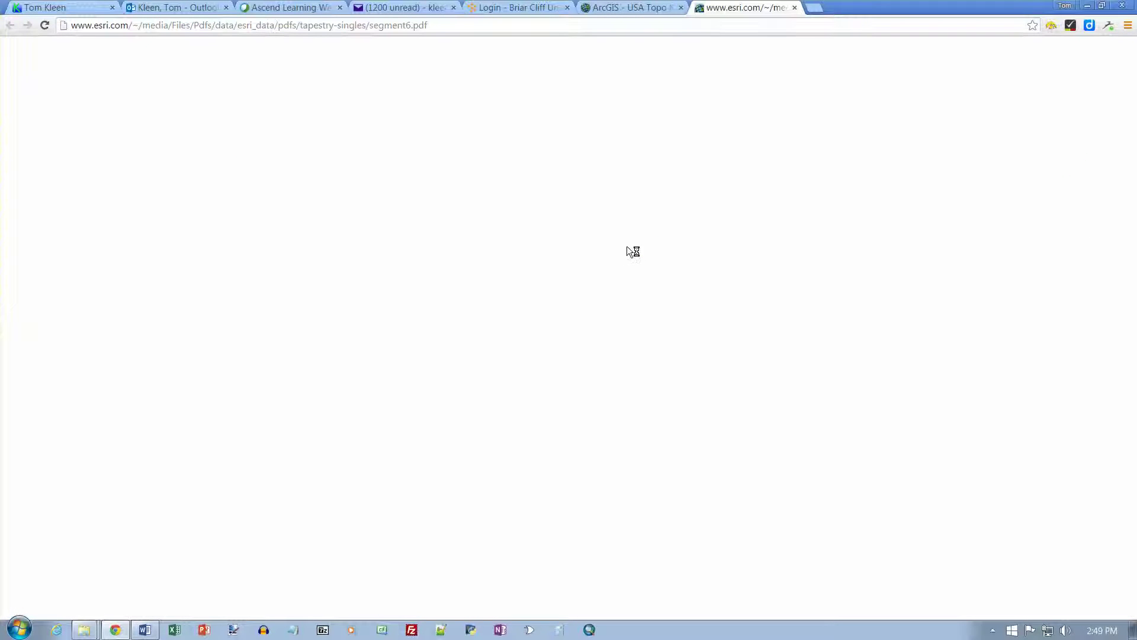
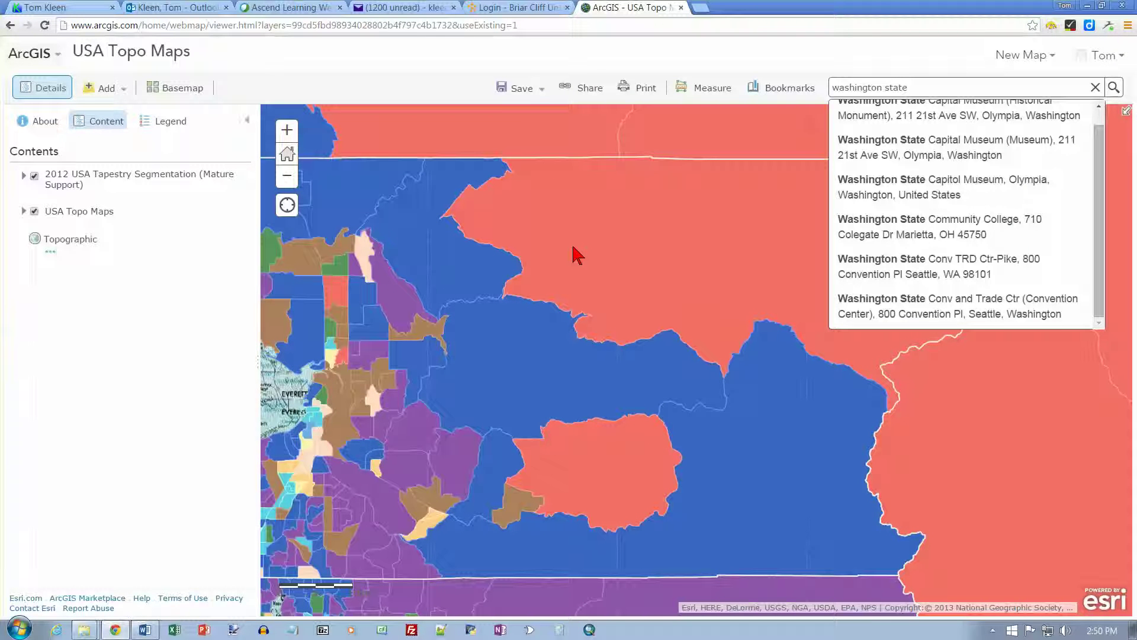
Step: Examine the segment areas northeast of Everett at a closer scale and display the map's legend
{"action": "scroll", "coordinate": [574, 255], "scroll_direction": "up", "scroll_amount": 1}
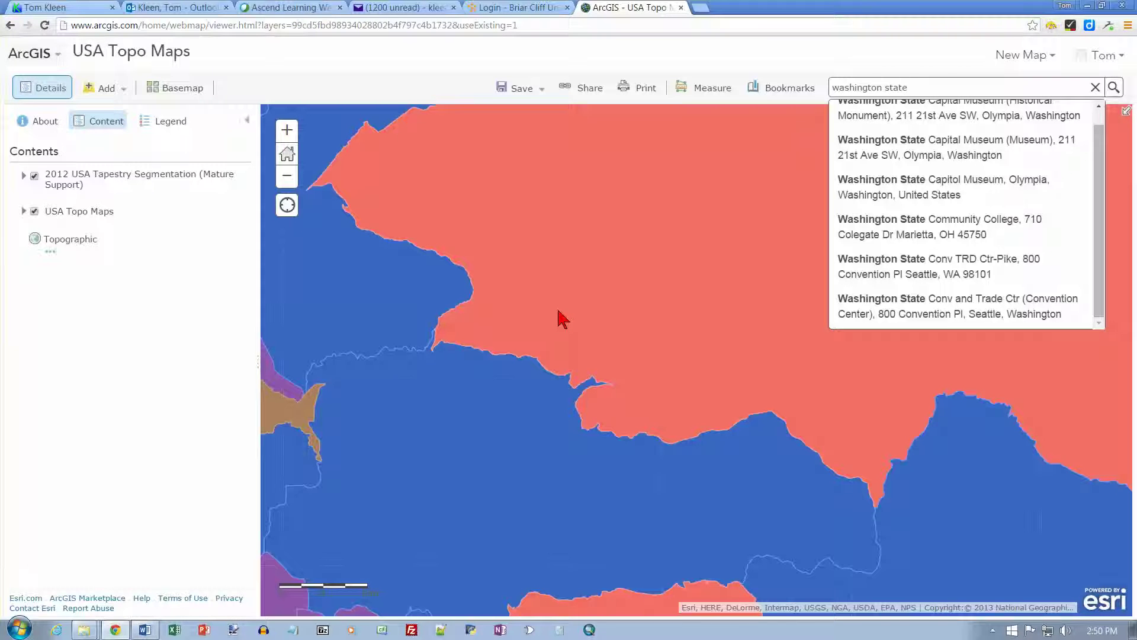
{"action": "scroll", "coordinate": [562, 318], "scroll_direction": "up", "scroll_amount": 1}
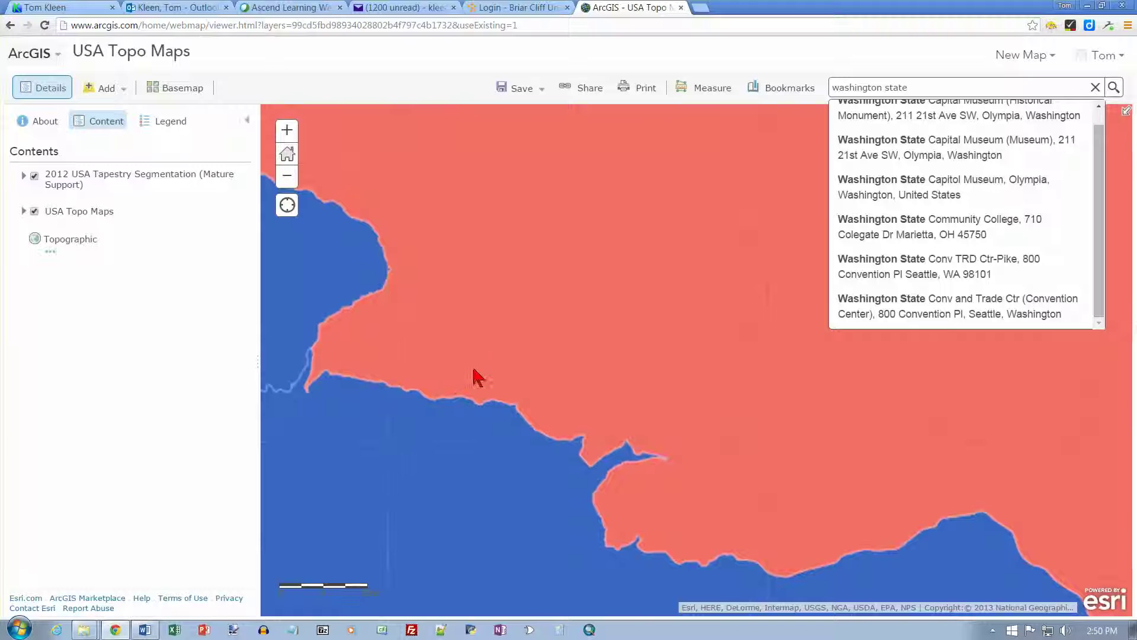
{"action": "left_click_drag", "start_coordinate": [448, 391], "coordinate": [824, 285]}
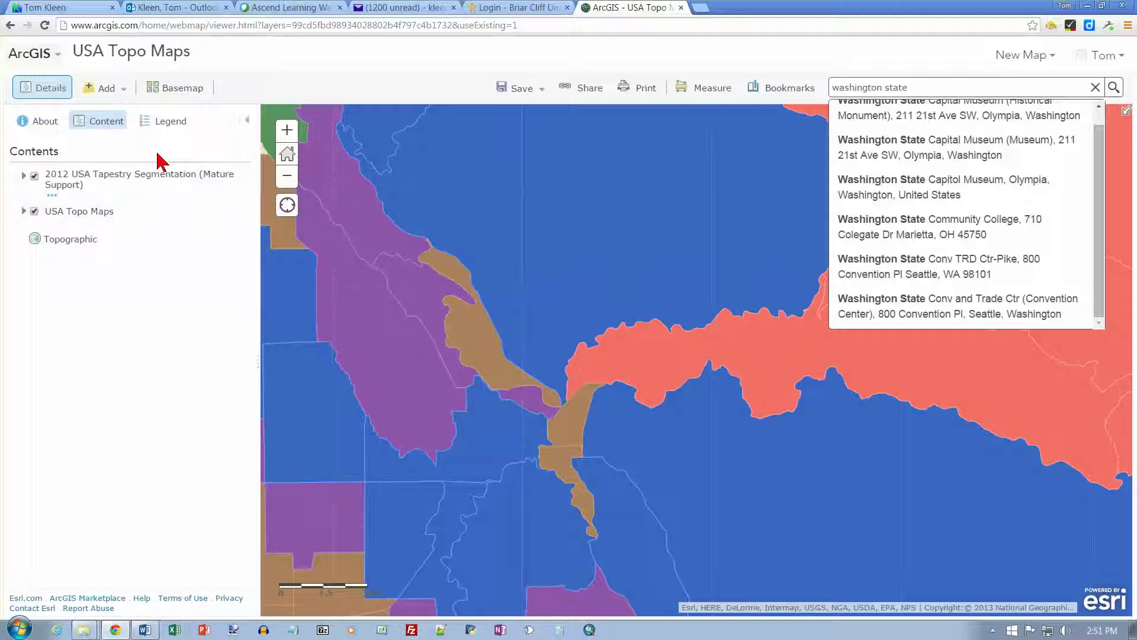
{"action": "left_click", "coordinate": [171, 122]}
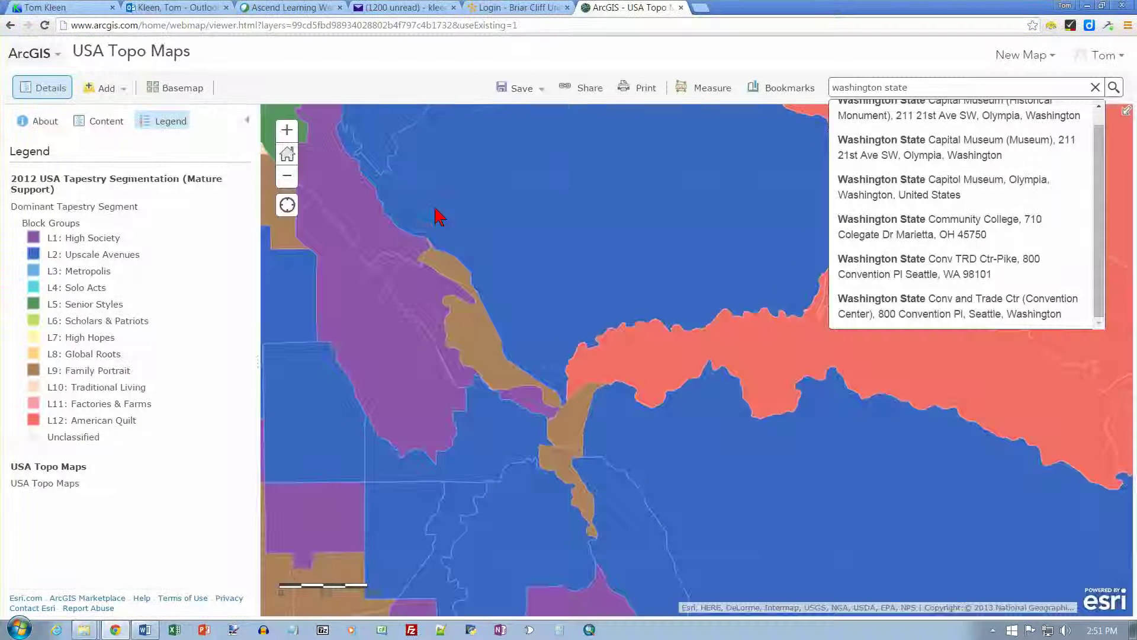
Step: Compare the Tapestry details of two L1: High Society census tracts near Skagit Bay, north of Everett, and close the details
{"action": "scroll", "coordinate": [436, 214], "scroll_direction": "down", "scroll_amount": 1}
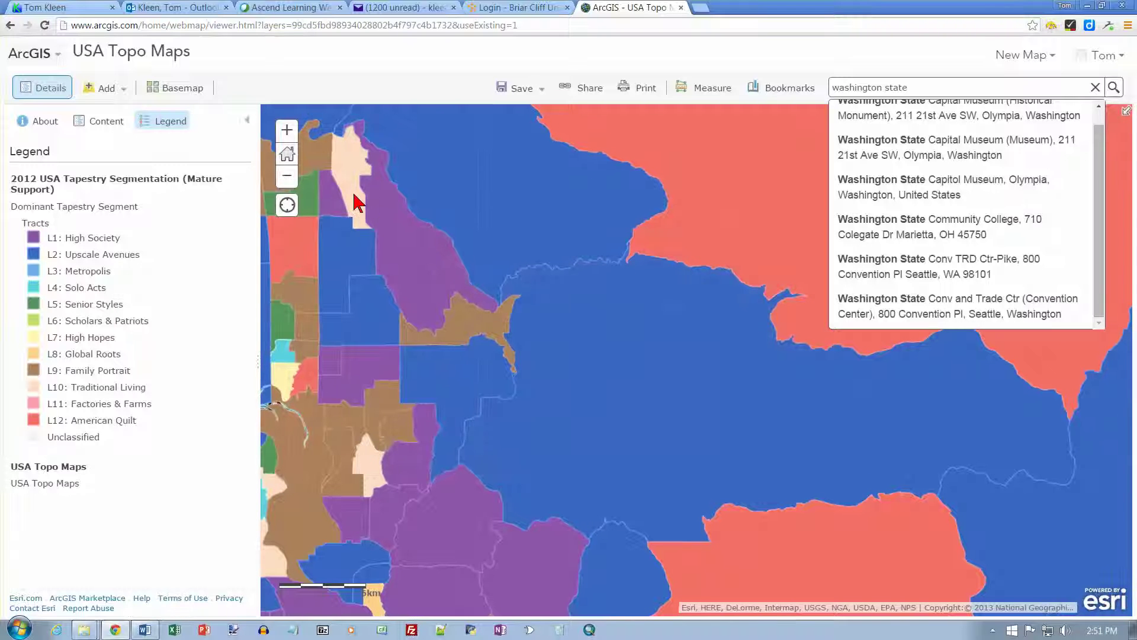
{"action": "left_click_drag", "start_coordinate": [423, 199], "coordinate": [541, 220]}
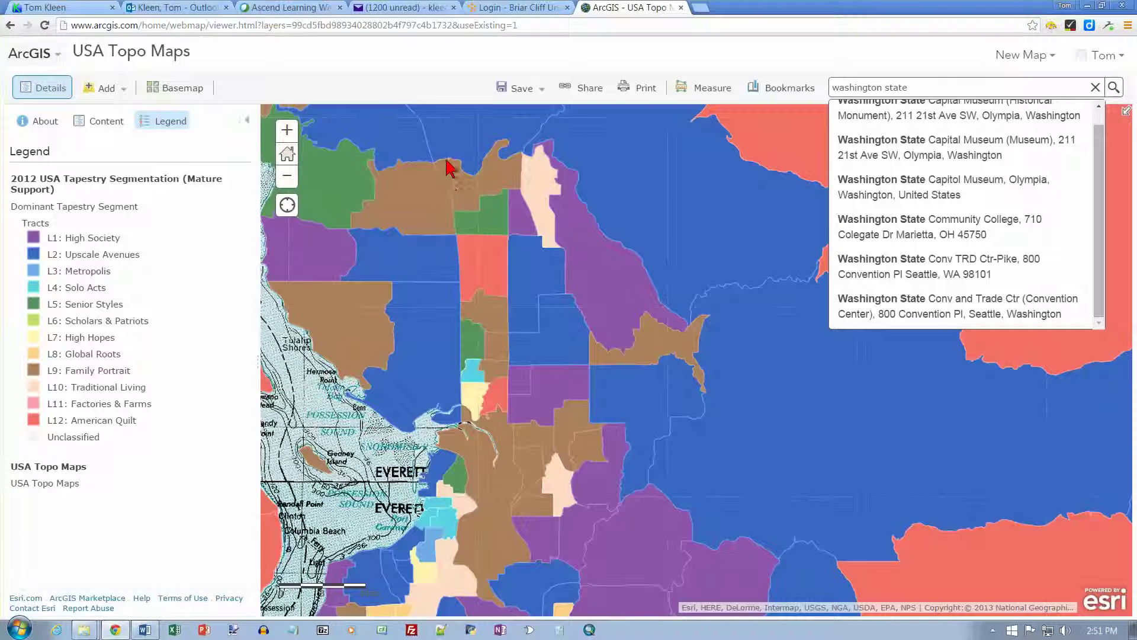
{"action": "left_click_drag", "start_coordinate": [451, 164], "coordinate": [419, 297]}
{"action": "left_click_drag", "start_coordinate": [367, 112], "coordinate": [550, 473]}
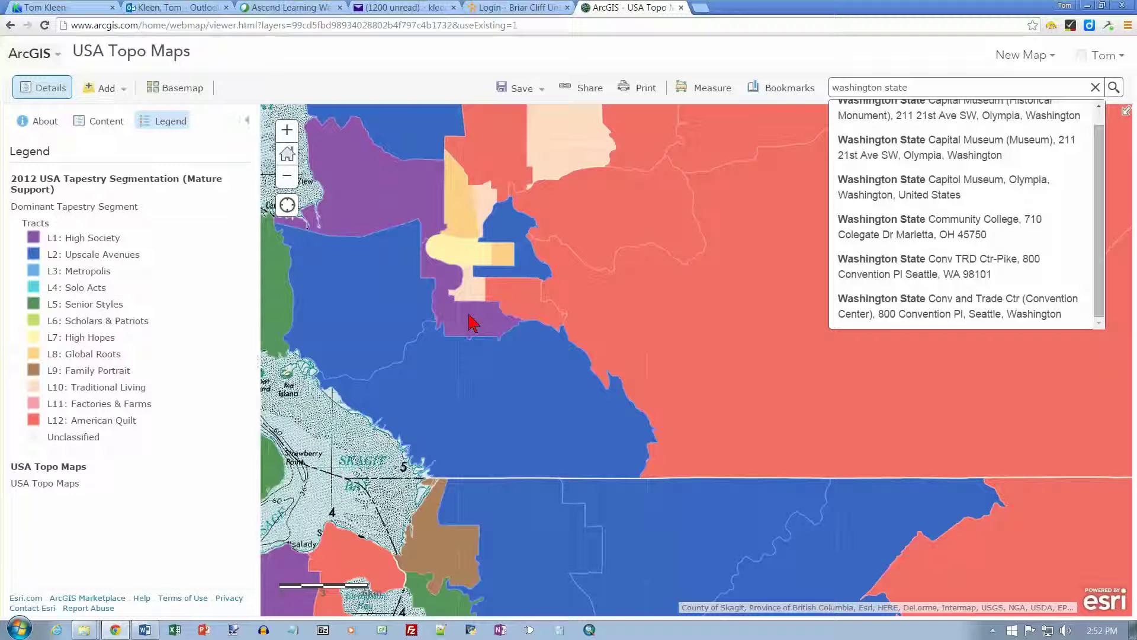
{"action": "left_click", "coordinate": [472, 323]}
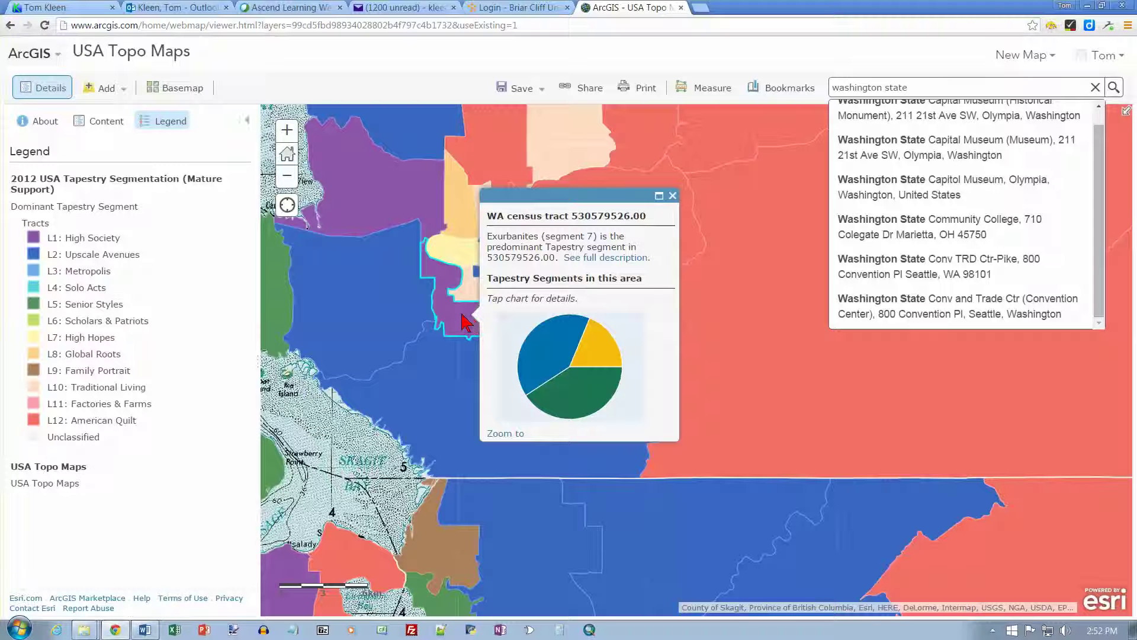
{"action": "left_click", "coordinate": [382, 208]}
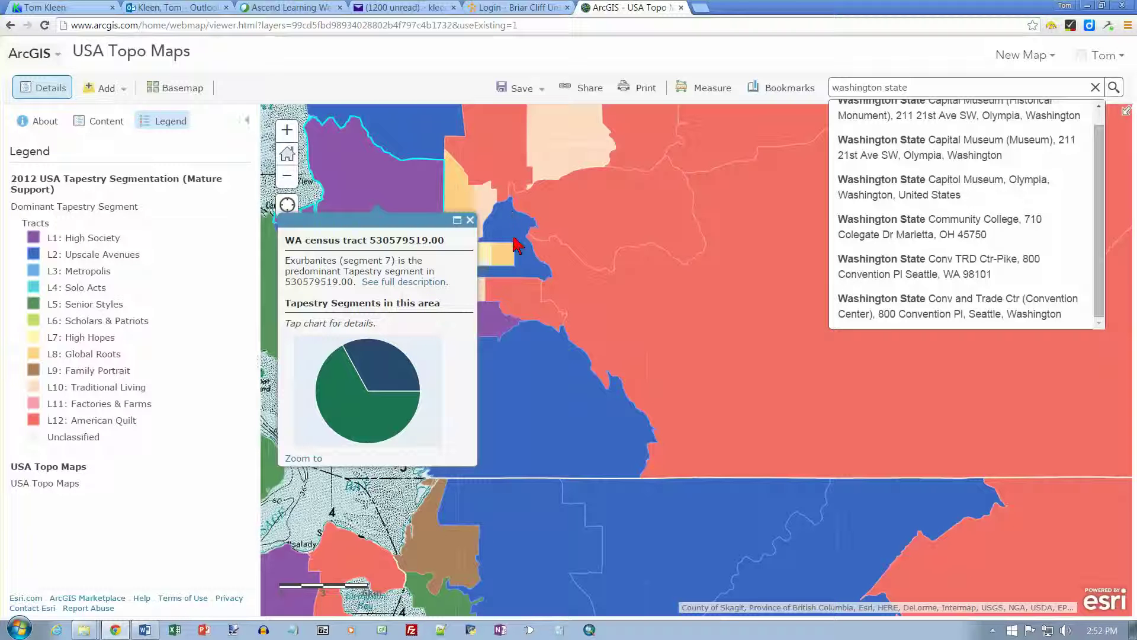
{"action": "scroll", "coordinate": [515, 244], "scroll_direction": "down", "scroll_amount": 3}
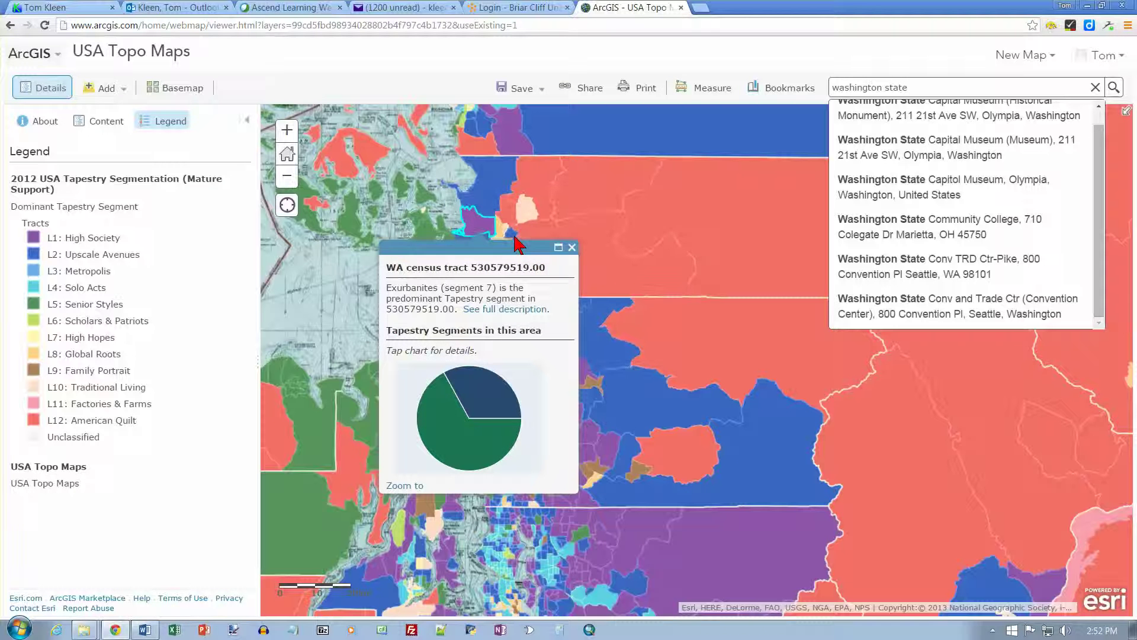
{"action": "scroll", "coordinate": [532, 243], "scroll_direction": "down", "scroll_amount": 1}
{"action": "left_click", "coordinate": [496, 232]}
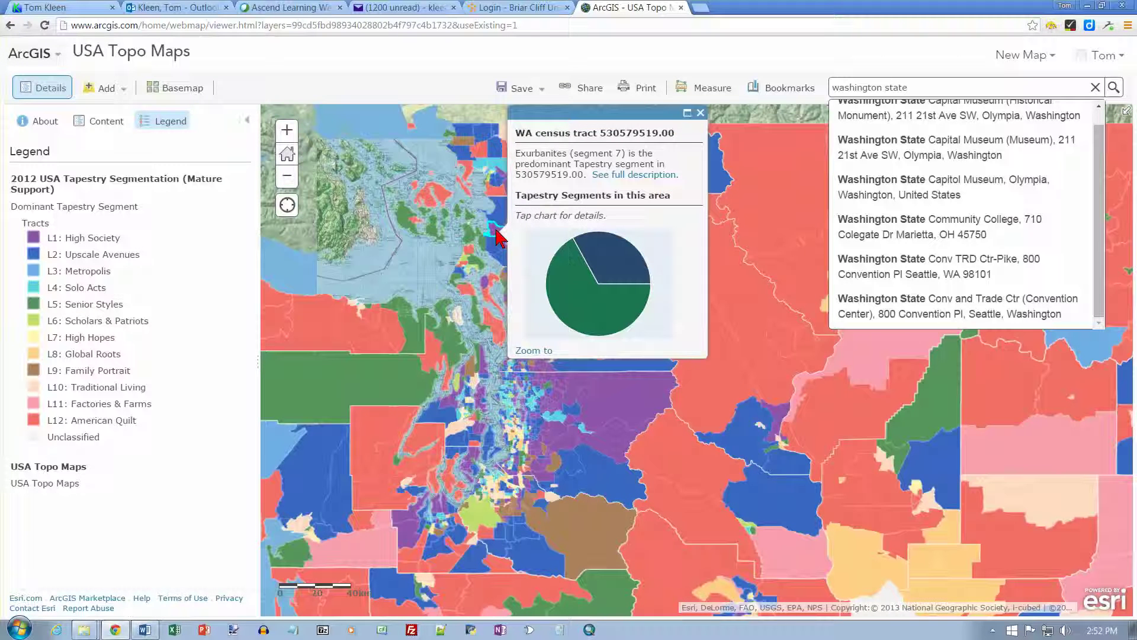
{"action": "left_click", "coordinate": [496, 235]}
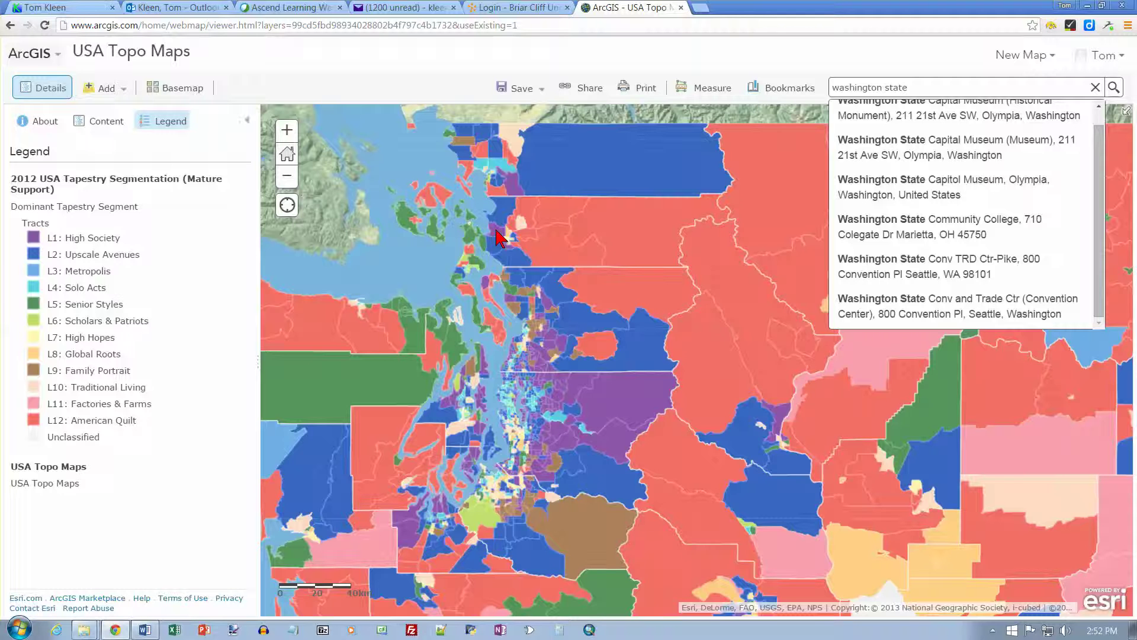
{"action": "left_click", "coordinate": [496, 237]}
Step: Focus the map on the Sioux City, Iowa area at block group level and clear the place search
{"action": "scroll", "coordinate": [497, 237], "scroll_direction": "down", "scroll_amount": 3}
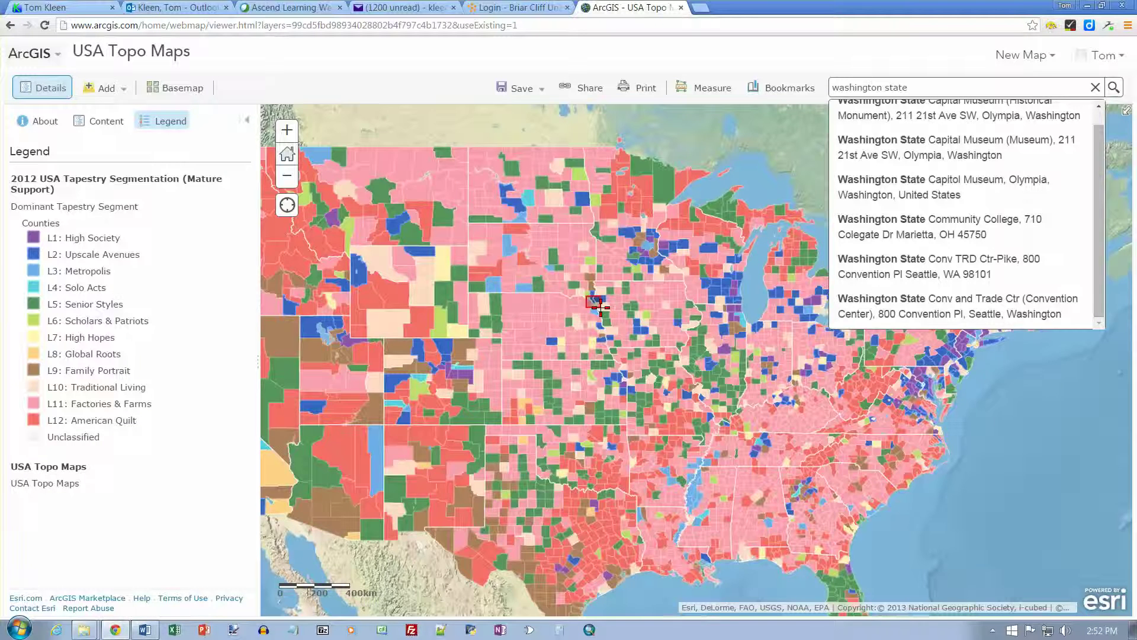
{"action": "left_click_drag", "start_coordinate": [600, 307], "coordinate": [602, 308]}
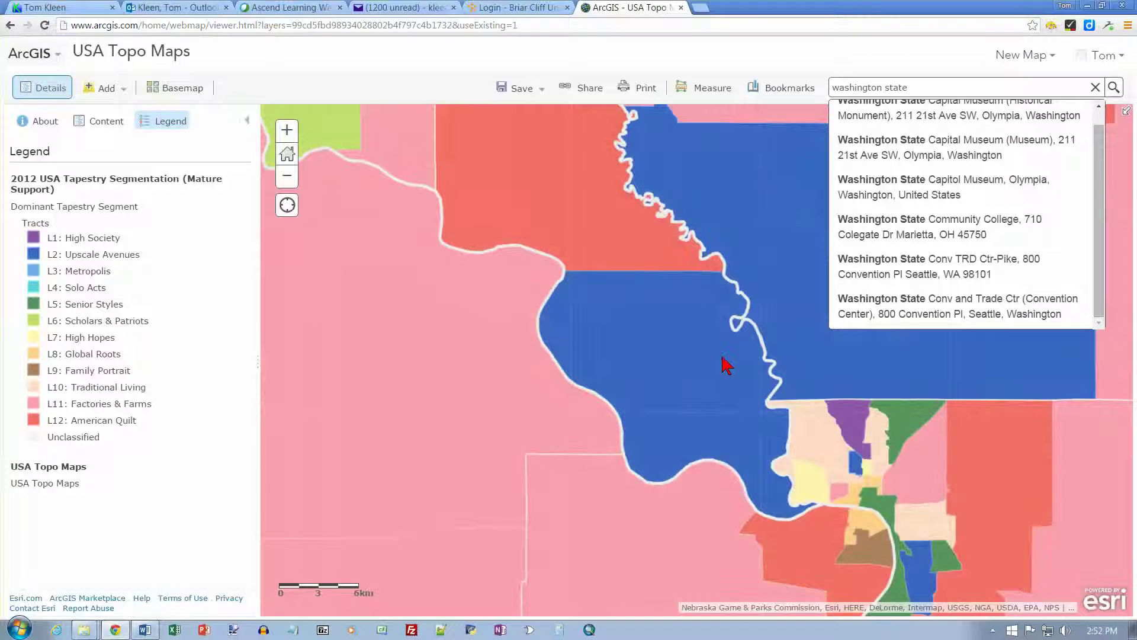
{"action": "left_click_drag", "start_coordinate": [728, 363], "coordinate": [579, 268]}
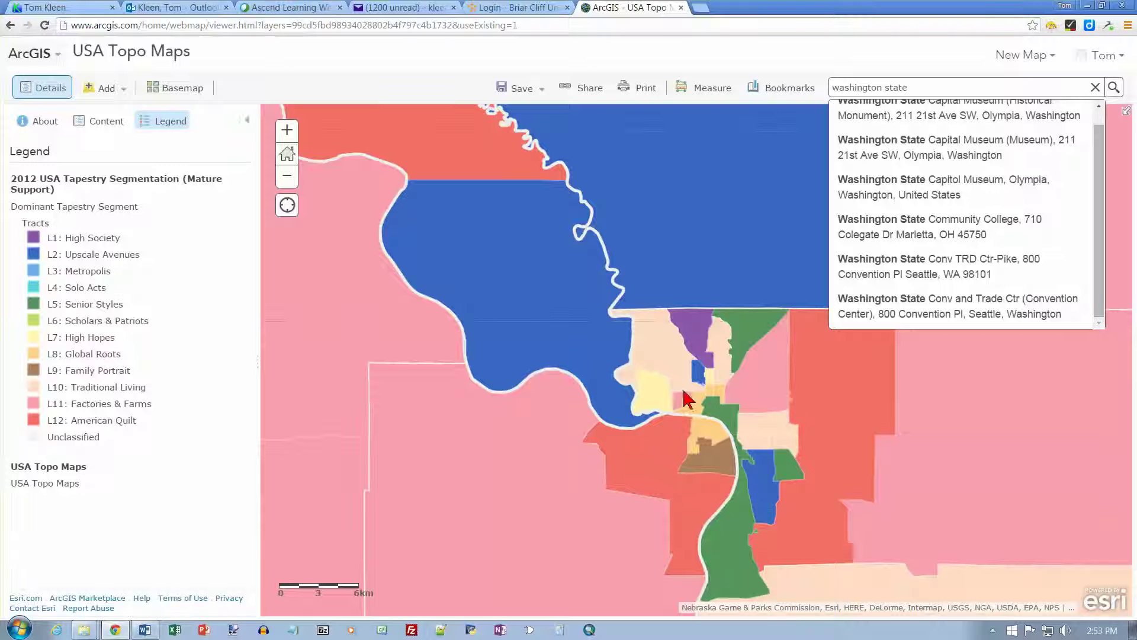
{"action": "left_click_drag", "start_coordinate": [586, 320], "coordinate": [814, 547]}
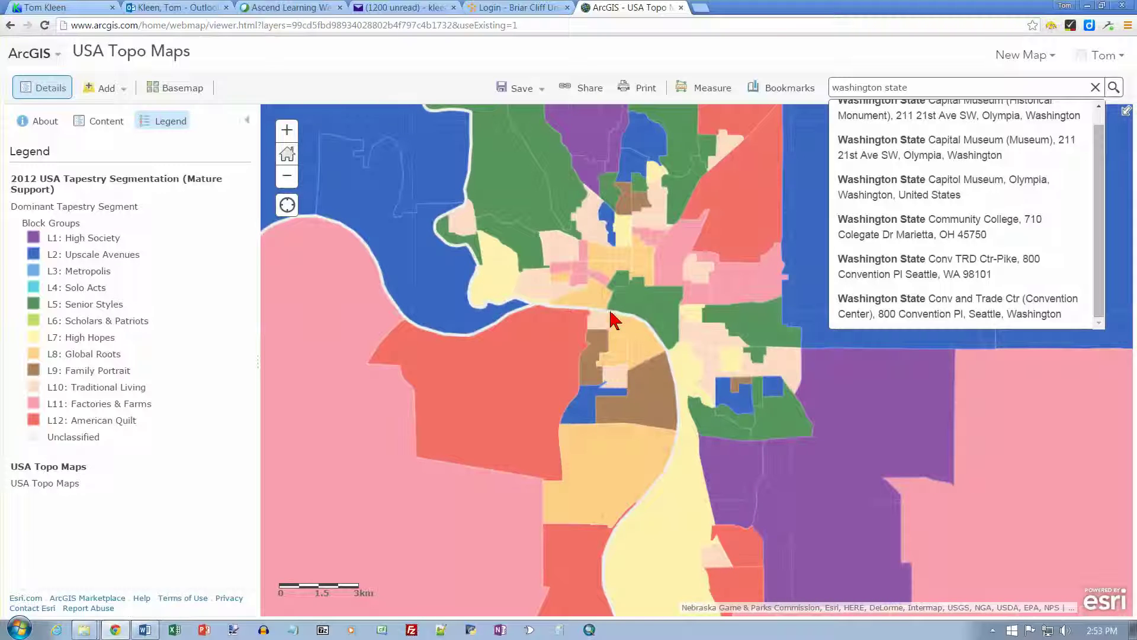
{"action": "left_click_drag", "start_coordinate": [572, 339], "coordinate": [568, 451]}
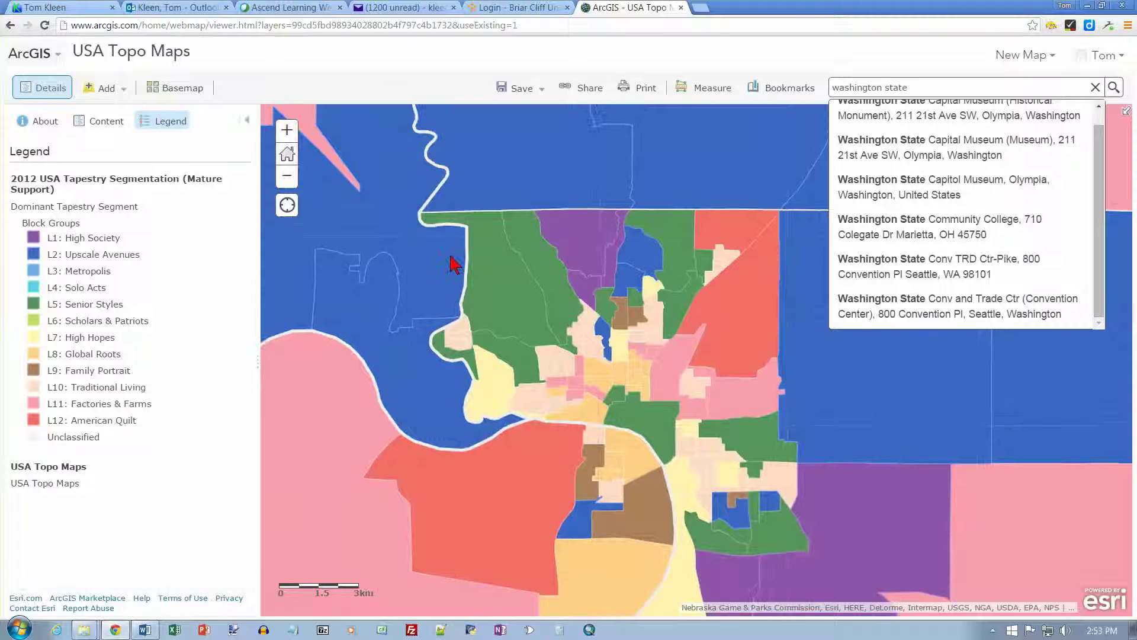
{"action": "left_click_drag", "start_coordinate": [414, 206], "coordinate": [685, 413]}
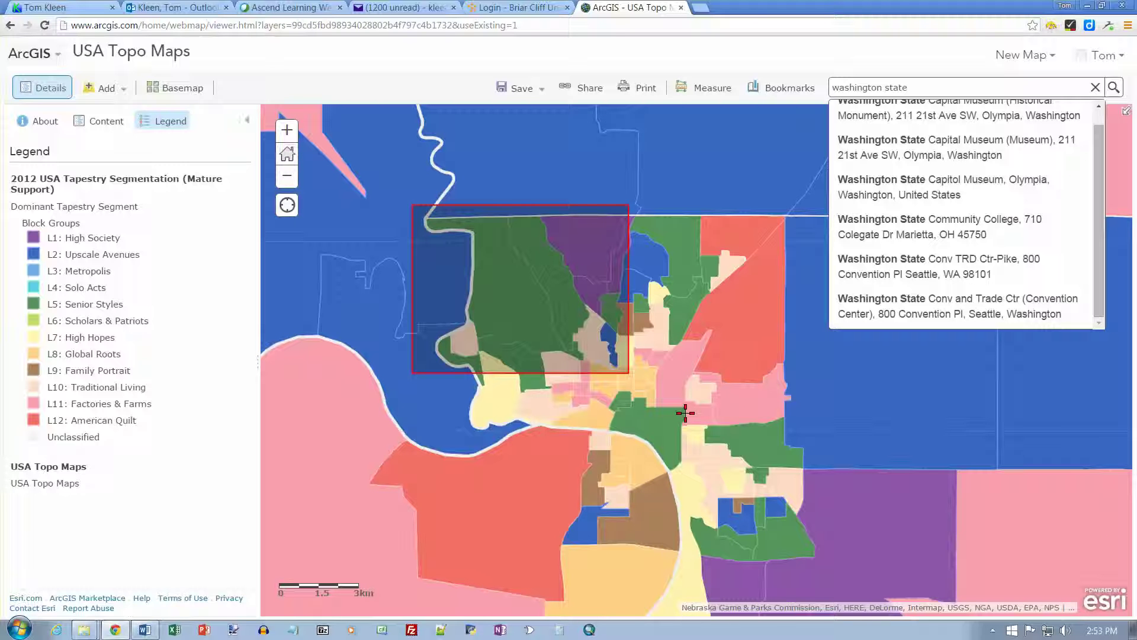
{"action": "left_click_drag", "start_coordinate": [685, 413], "coordinate": [685, 413]}
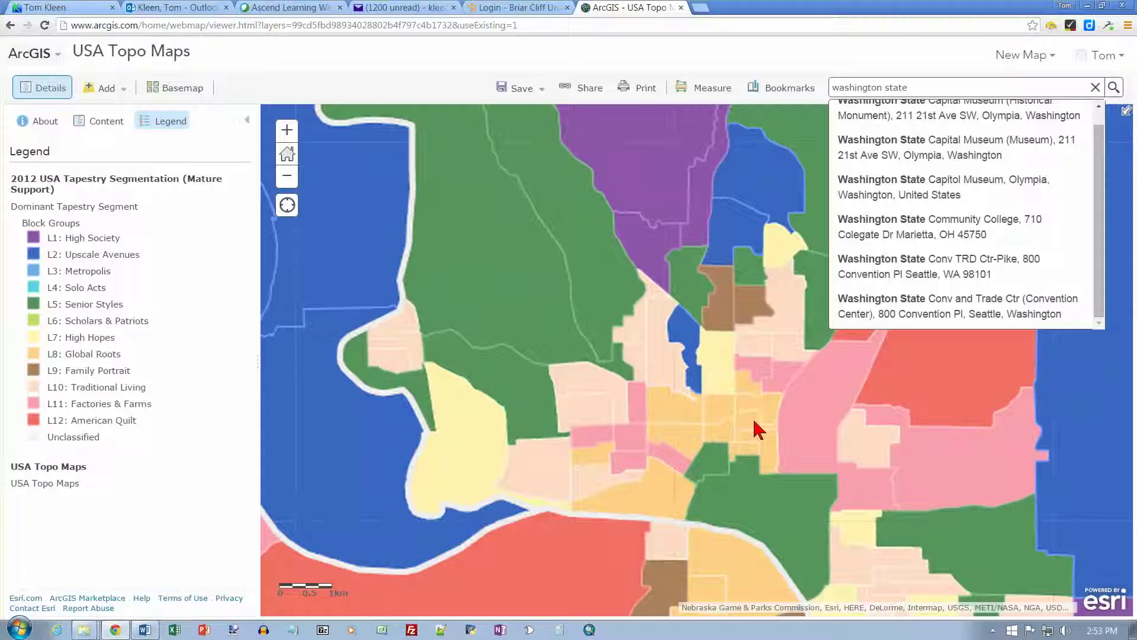
{"action": "left_click_drag", "start_coordinate": [747, 418], "coordinate": [780, 424]}
{"action": "left_click_drag", "start_coordinate": [739, 468], "coordinate": [724, 438]}
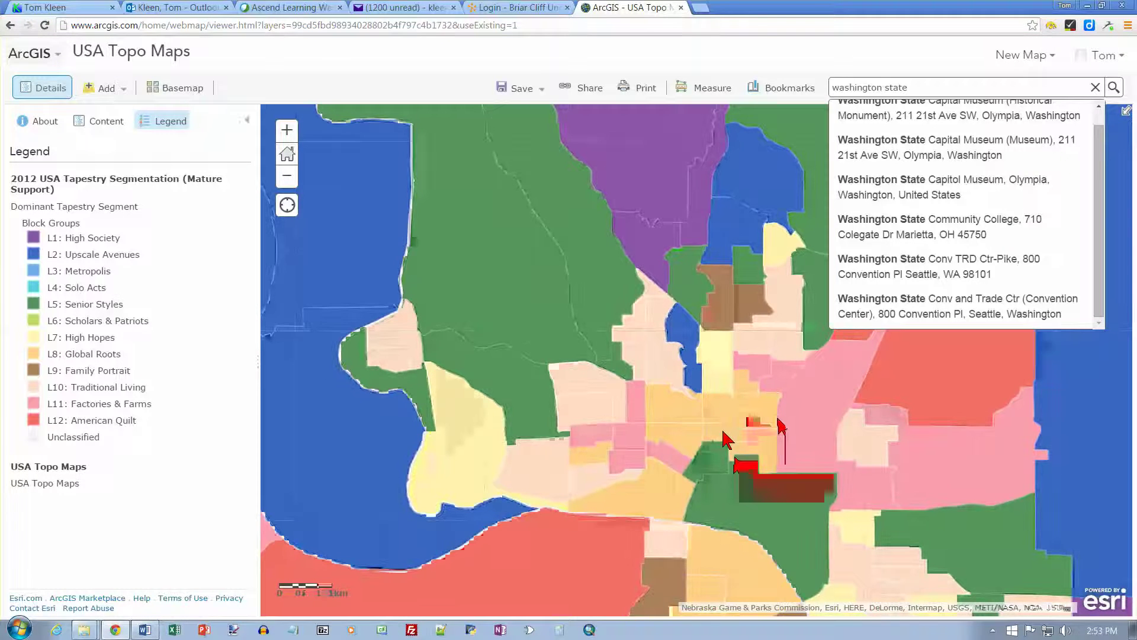
{"action": "left_click", "coordinate": [1095, 88]}
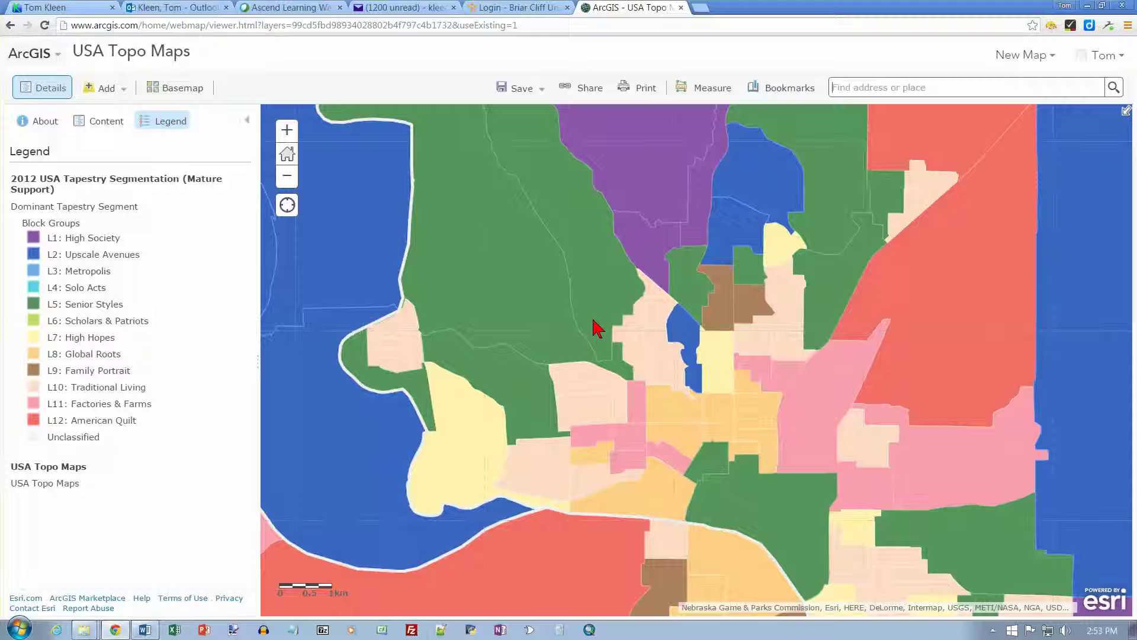
Step: View the Tapestry details of two L5: Senior Styles block groups and one L10: Traditional Living block group in Sioux City
{"action": "right_click", "coordinate": [633, 322]}
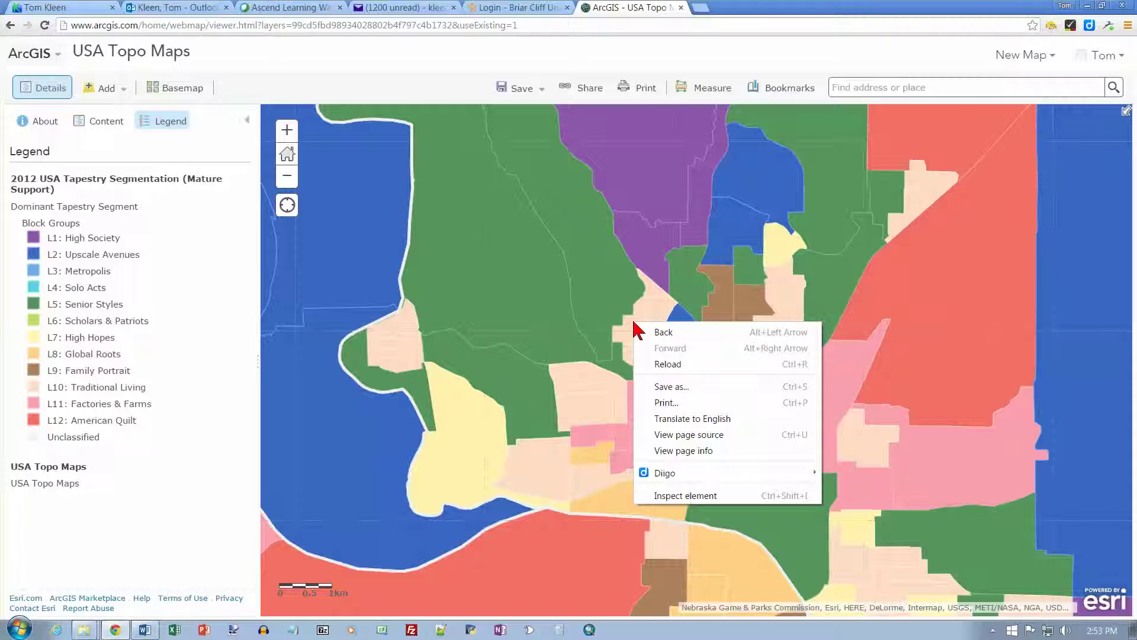
{"action": "left_click", "coordinate": [616, 320]}
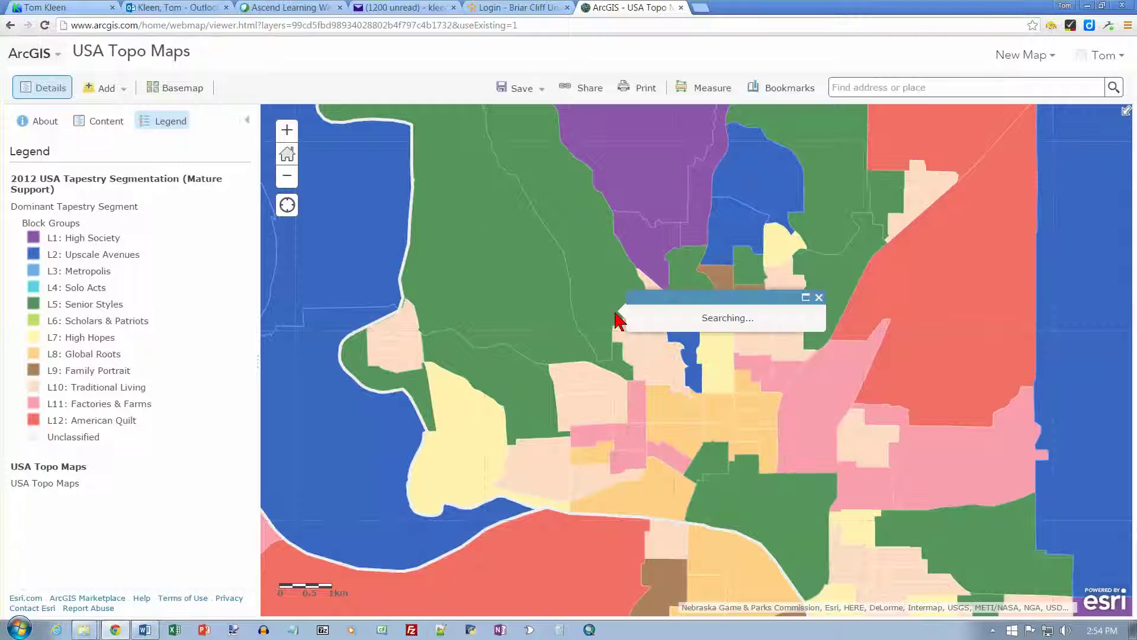
{"action": "right_click", "coordinate": [616, 320]}
{"action": "key", "text": "Escape"}
{"action": "left_click", "coordinate": [616, 320]}
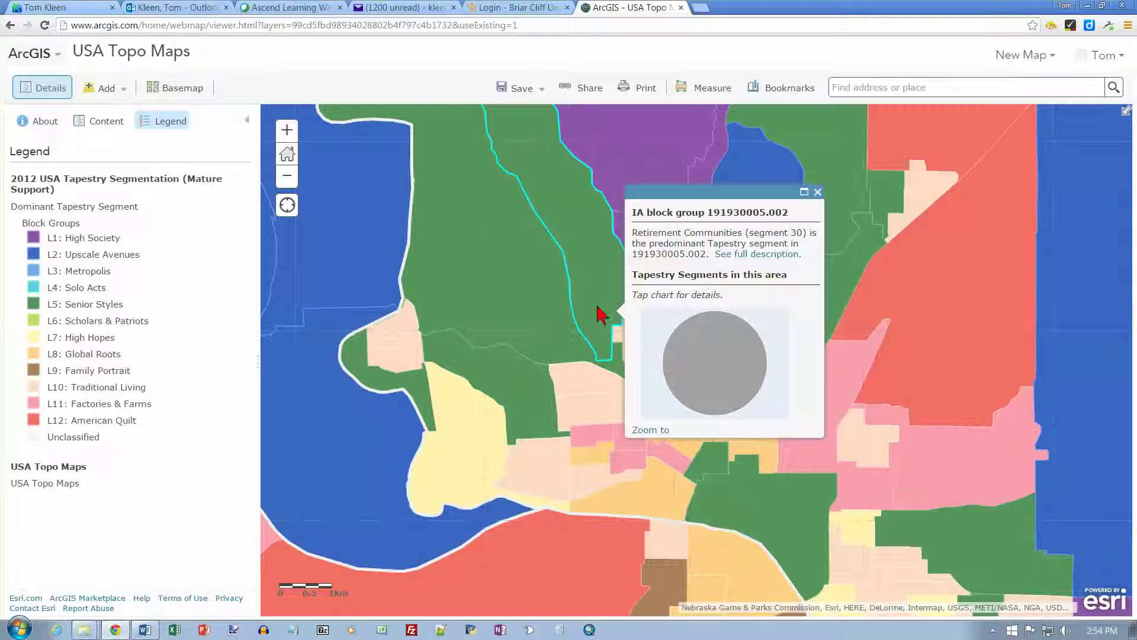
{"action": "left_click", "coordinate": [617, 336]}
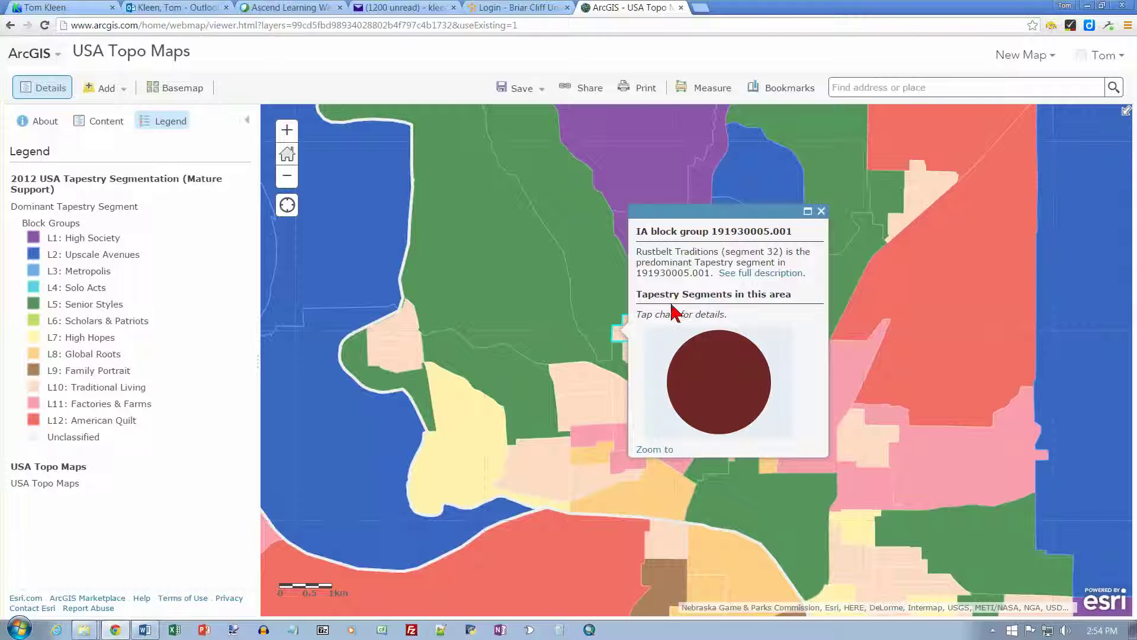
{"action": "left_click", "coordinate": [850, 287]}
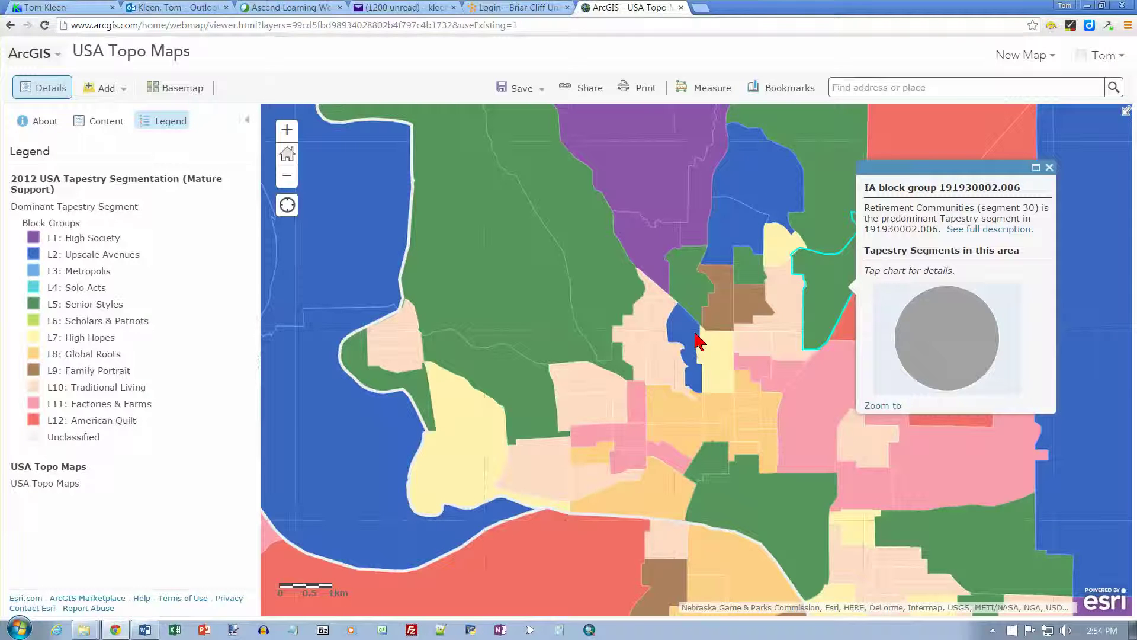
Step: Locate Briar Cliff College on the topo map and view the Tapestry details and chart household figure for its block group
{"action": "scroll", "coordinate": [699, 341], "scroll_direction": "up", "scroll_amount": 1}
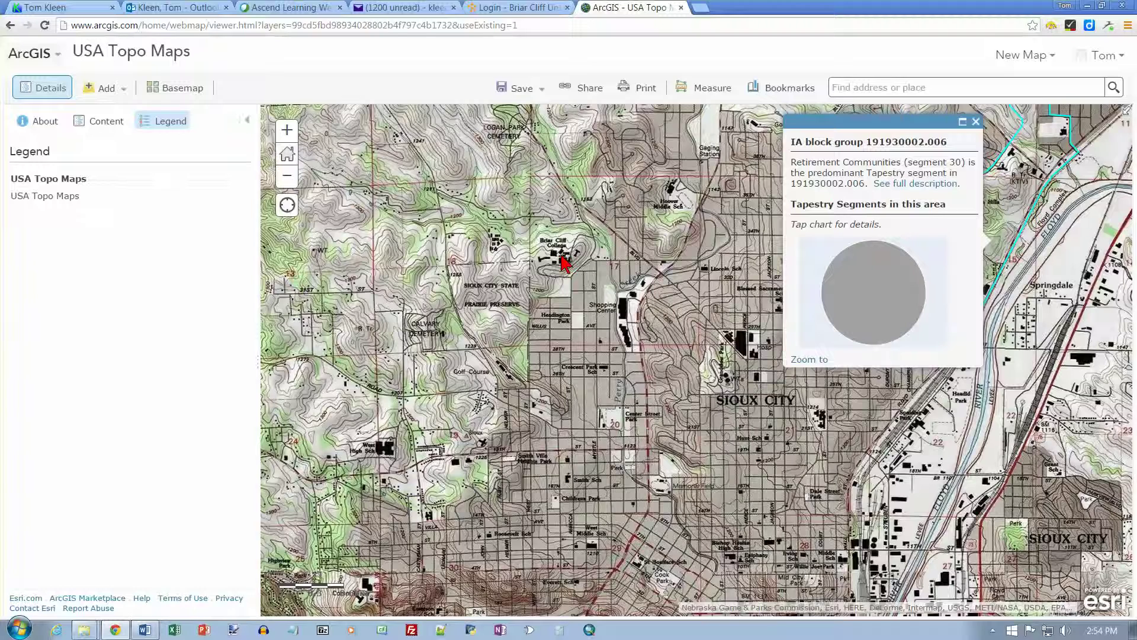
{"action": "scroll", "coordinate": [563, 261], "scroll_direction": "down", "scroll_amount": 2}
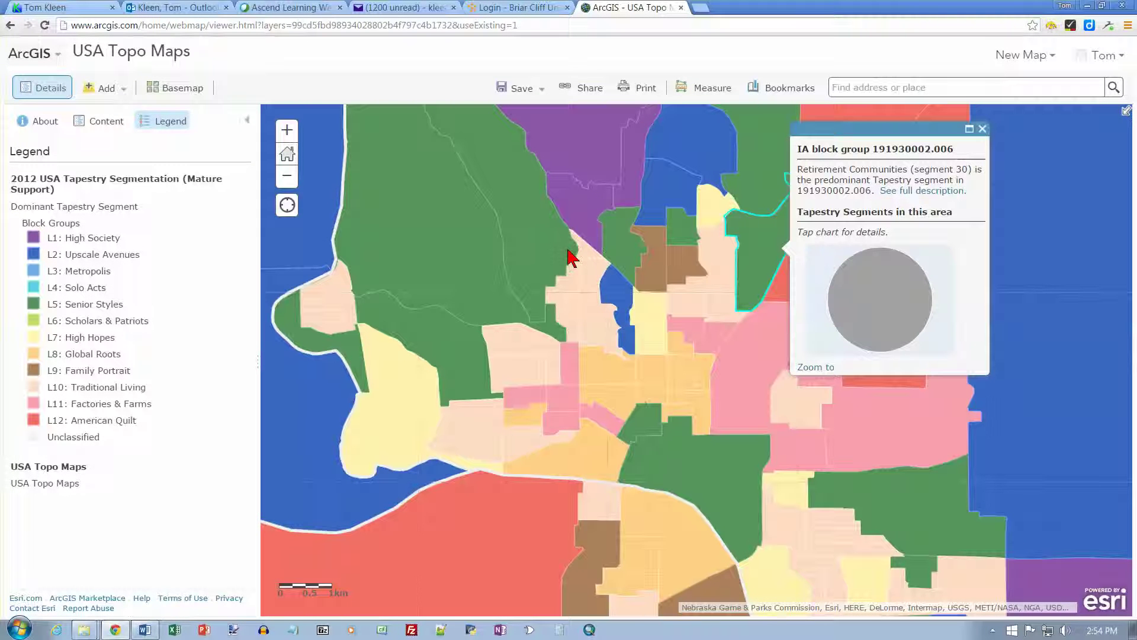
{"action": "left_click", "coordinate": [569, 251]}
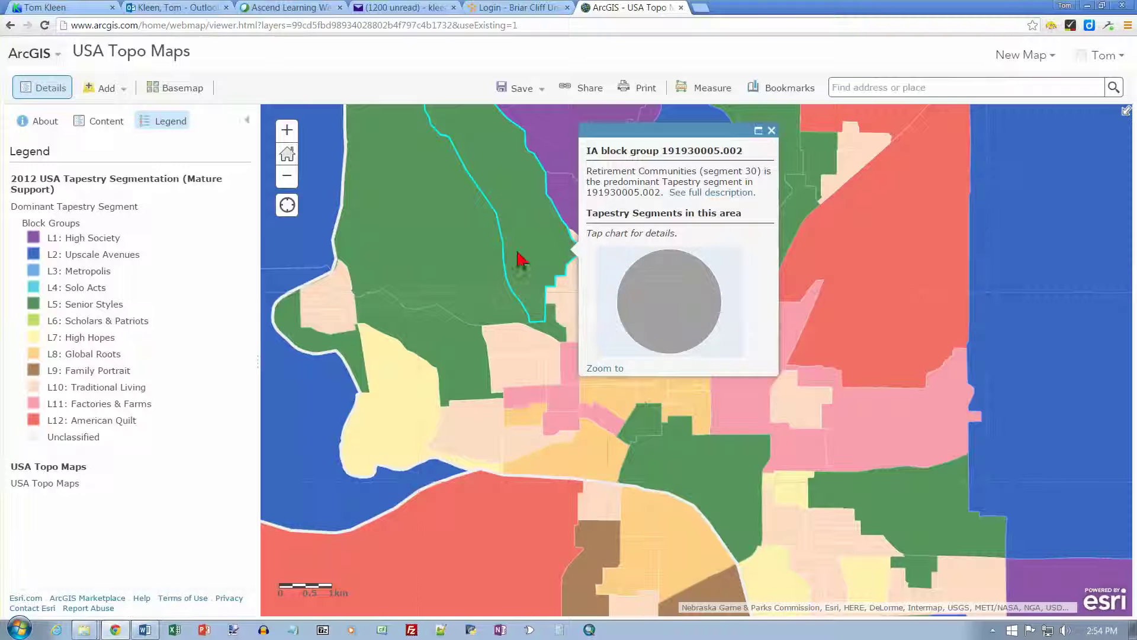
{"action": "mouse_move", "coordinate": [655, 260]}
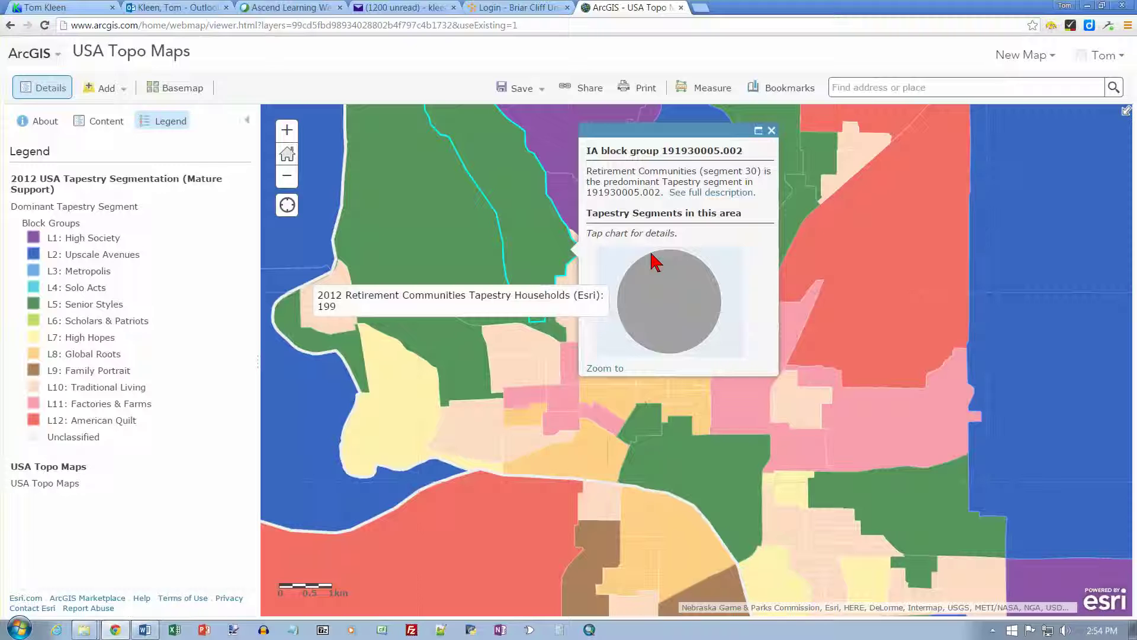